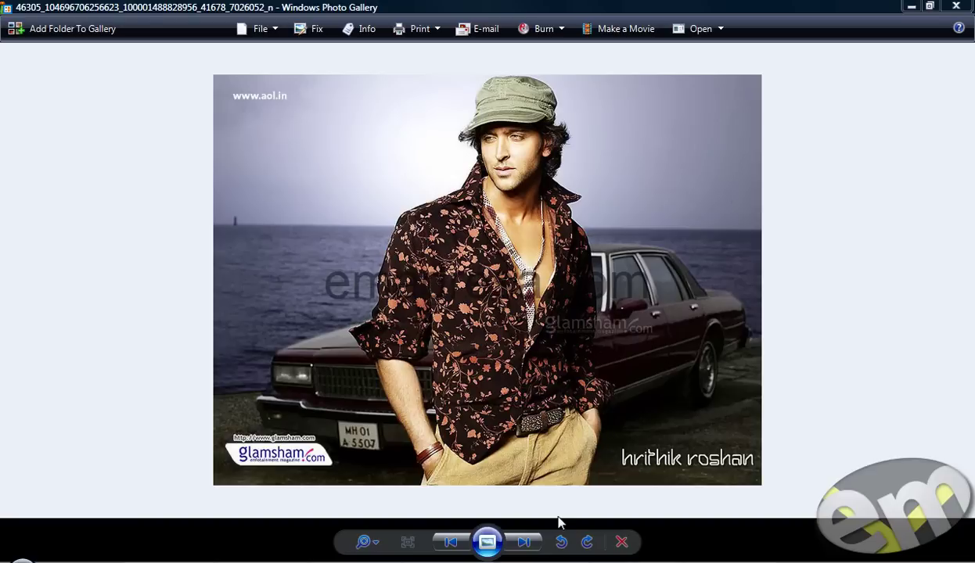
Advance Windows Photo Gallery from the original cap photo to the finished New-Design image.
click(532, 549)
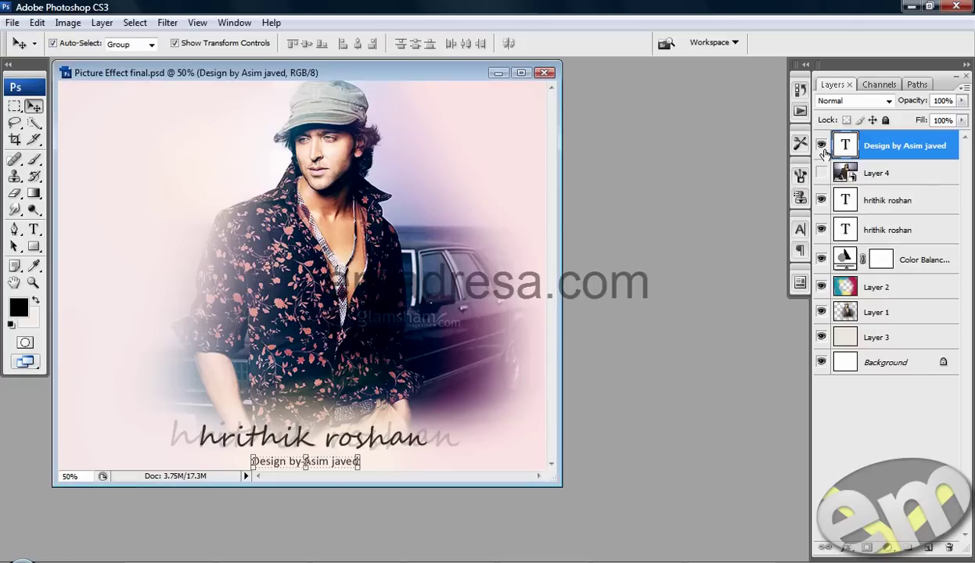
Hide the name, credit and Layer 3 fill layers, leaving the vignetted Layer 1 photo visible.
drag(821, 145, 821, 322)
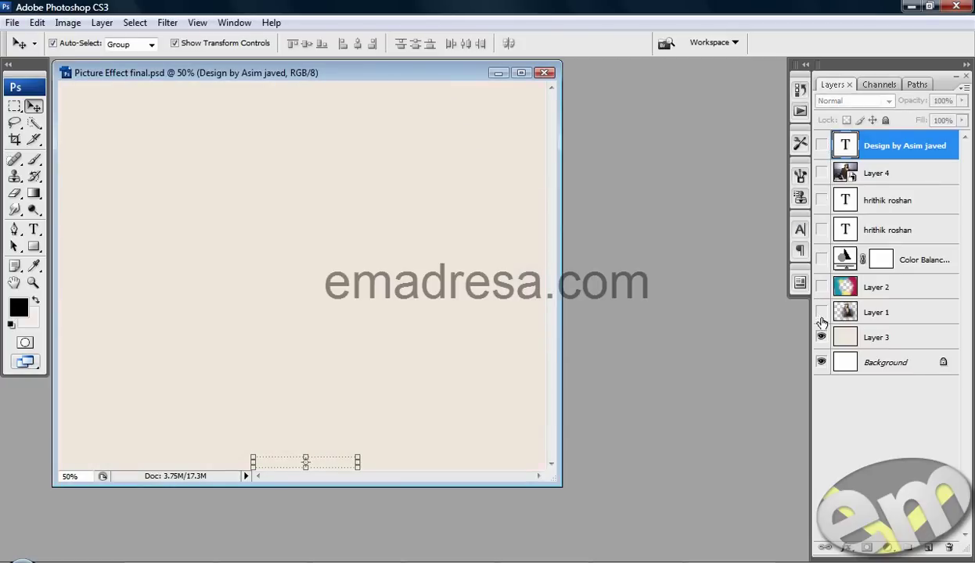
click(821, 337)
click(821, 312)
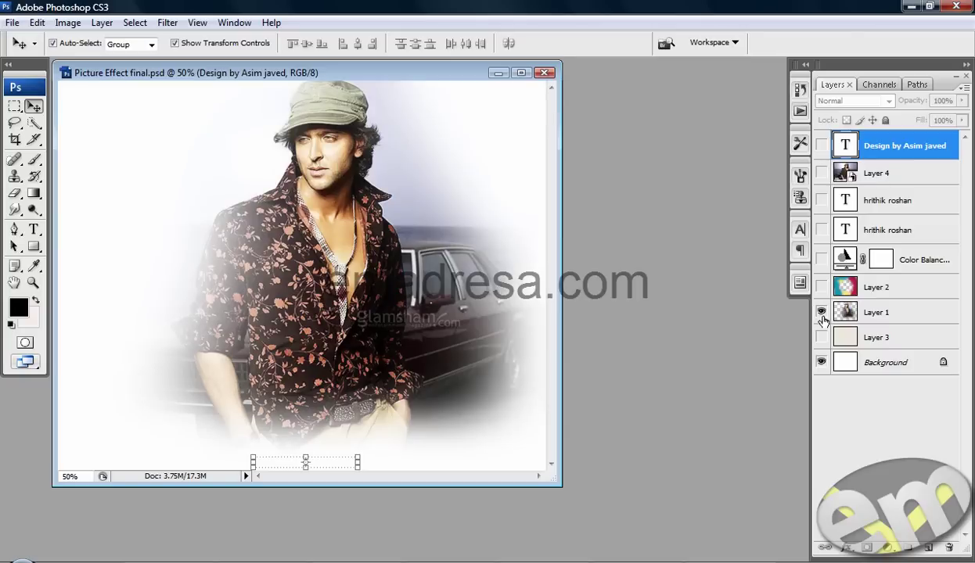
Close Picture Effect final.psd without saving and open the original 720 x 540 JPEG from Explorer.
click(546, 73)
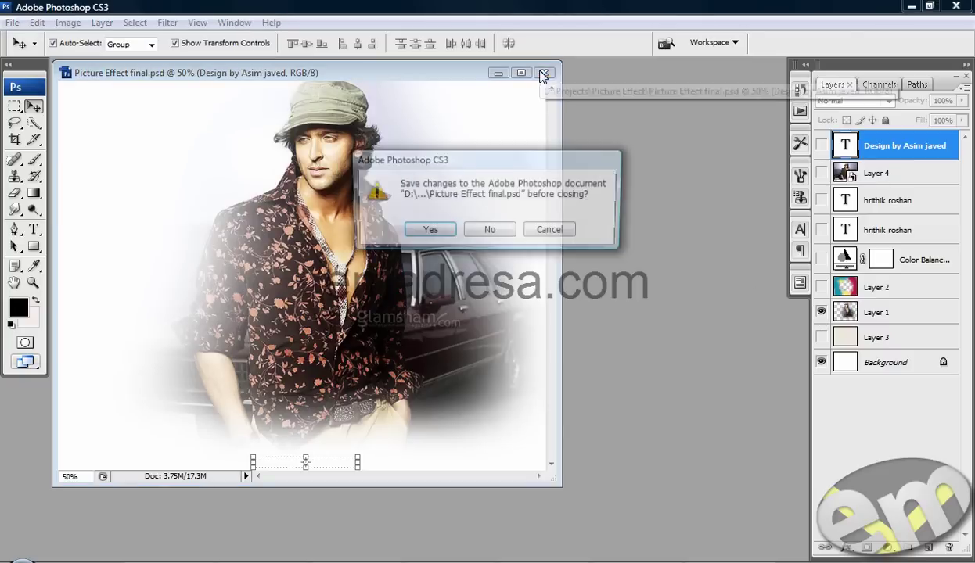
click(490, 231)
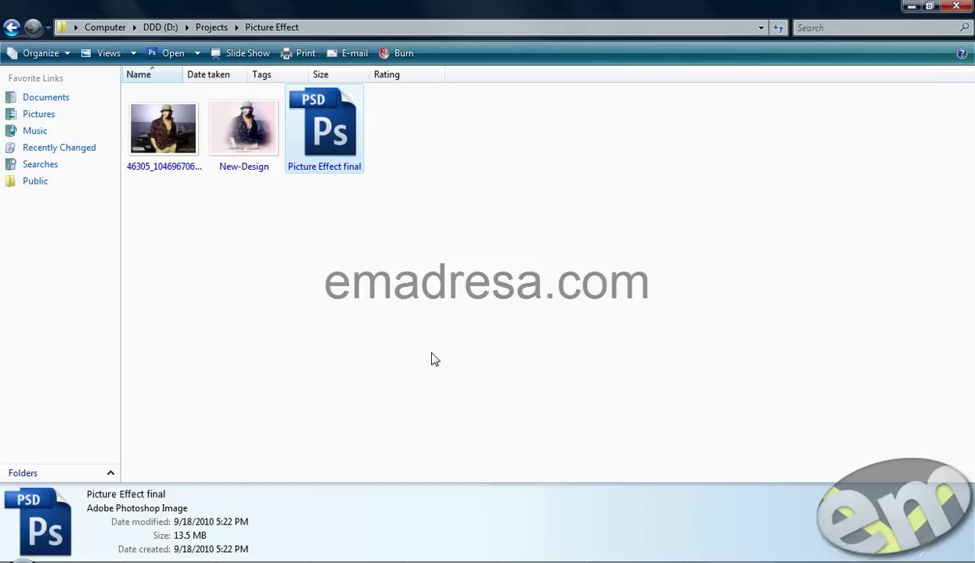
click(180, 153)
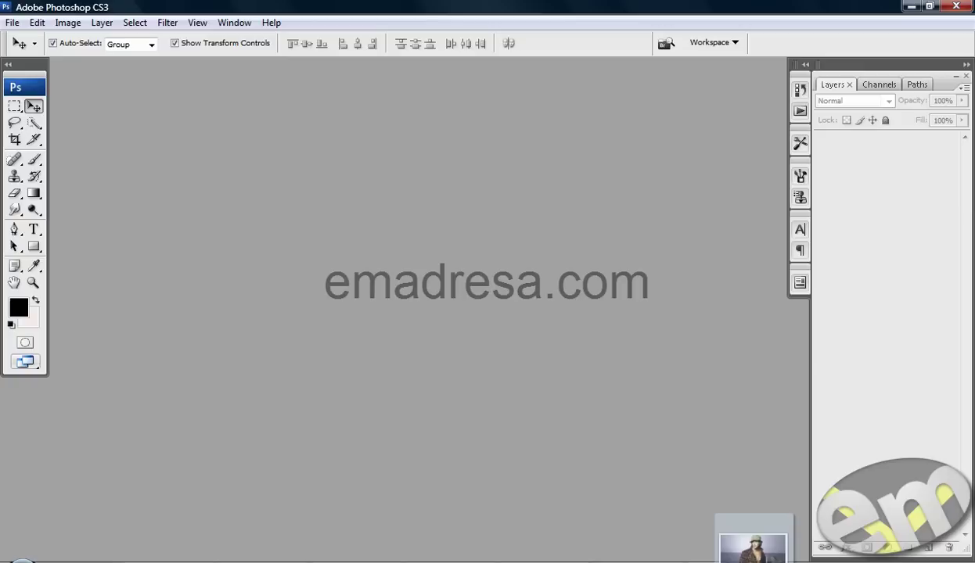
drag(163, 125, 154, 91)
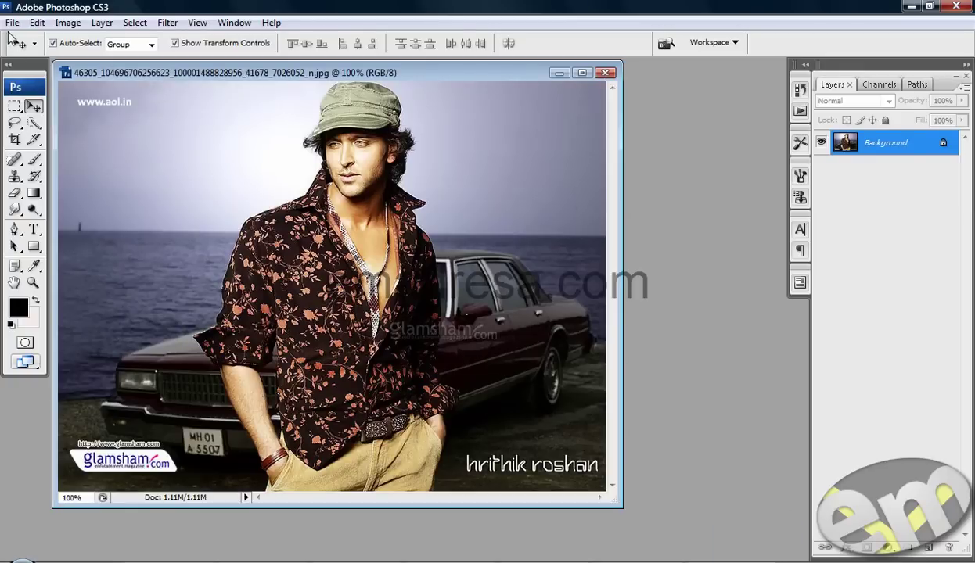
Create a new blank 1280 x 1024 Web document, Untitled-1.
click(12, 21)
click(22, 38)
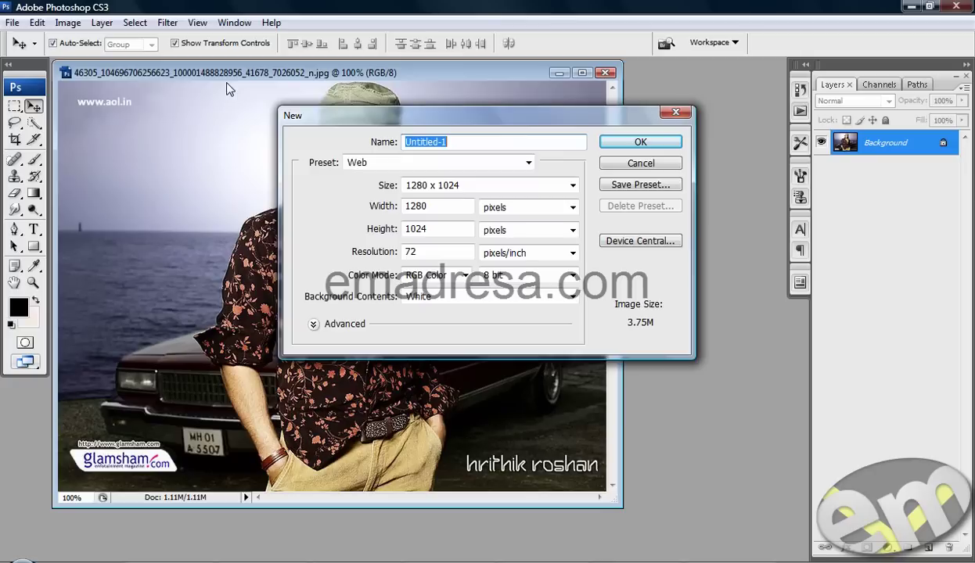
click(626, 142)
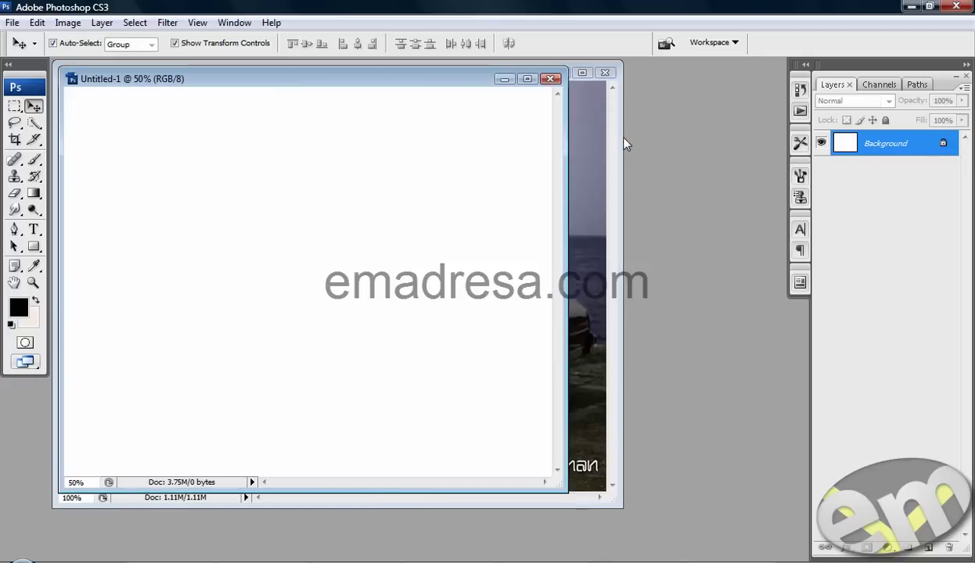
Drag the photo into Untitled-1 with the Move tool, placing it as Layer 1.
drag(442, 80, 428, 145)
click(487, 99)
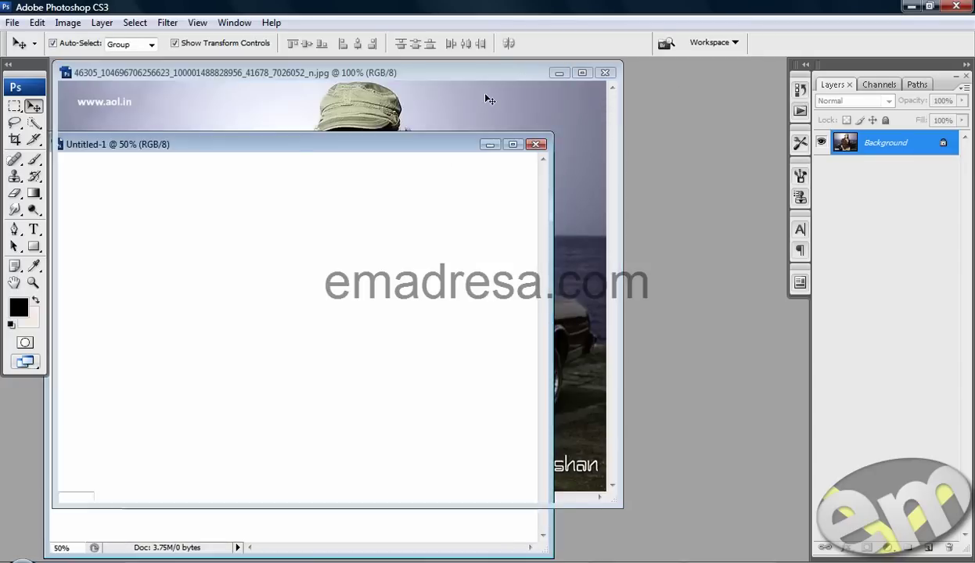
drag(427, 72, 628, 71)
drag(583, 187, 204, 338)
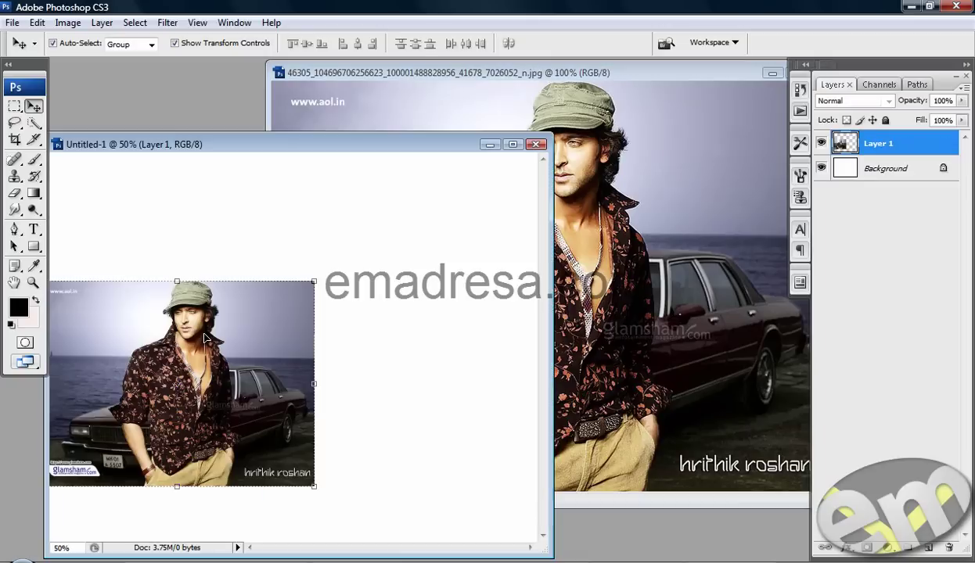
drag(254, 295, 308, 279)
drag(327, 146, 373, 132)
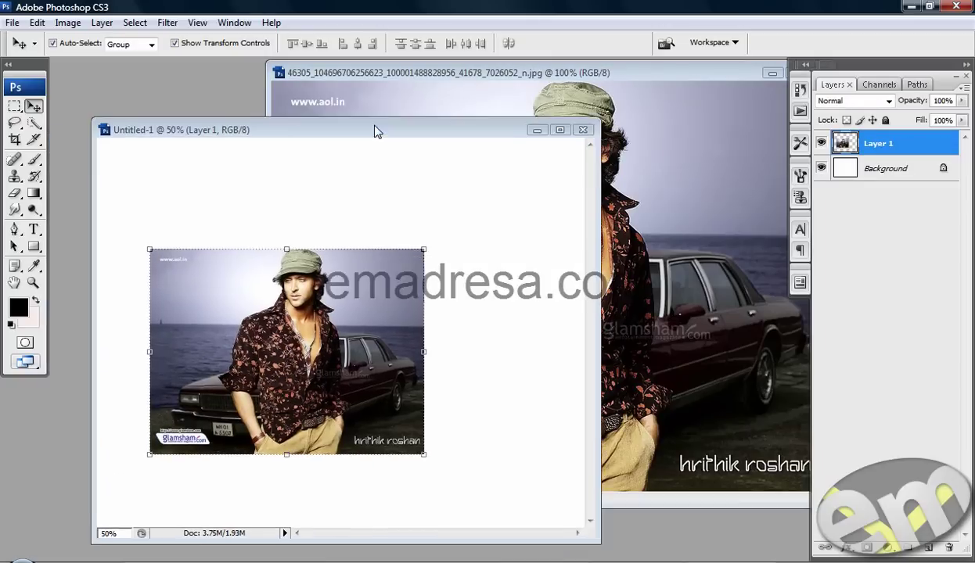
Close the original JPEG window, leaving Untitled-1 open.
click(531, 75)
drag(531, 75, 344, 104)
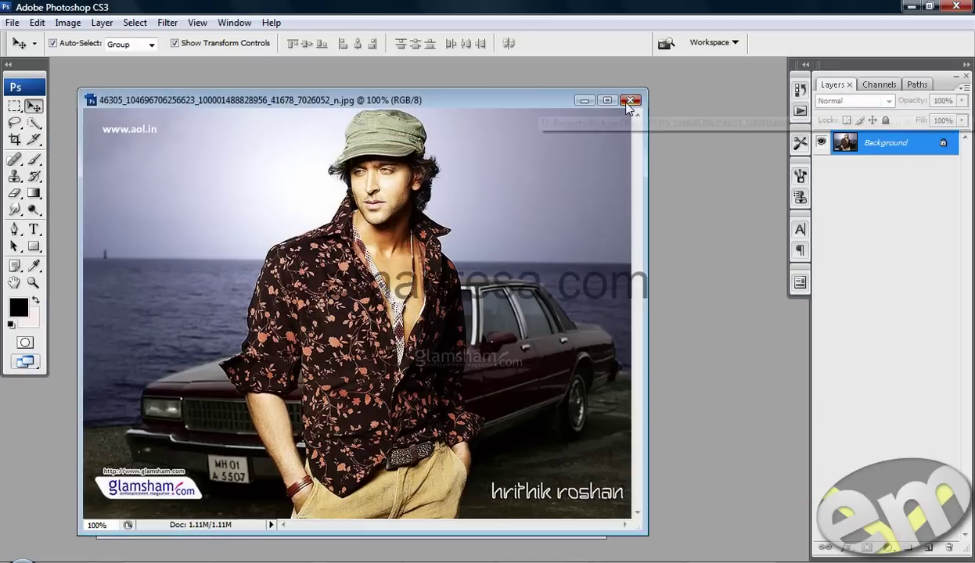
click(628, 104)
drag(421, 131, 392, 79)
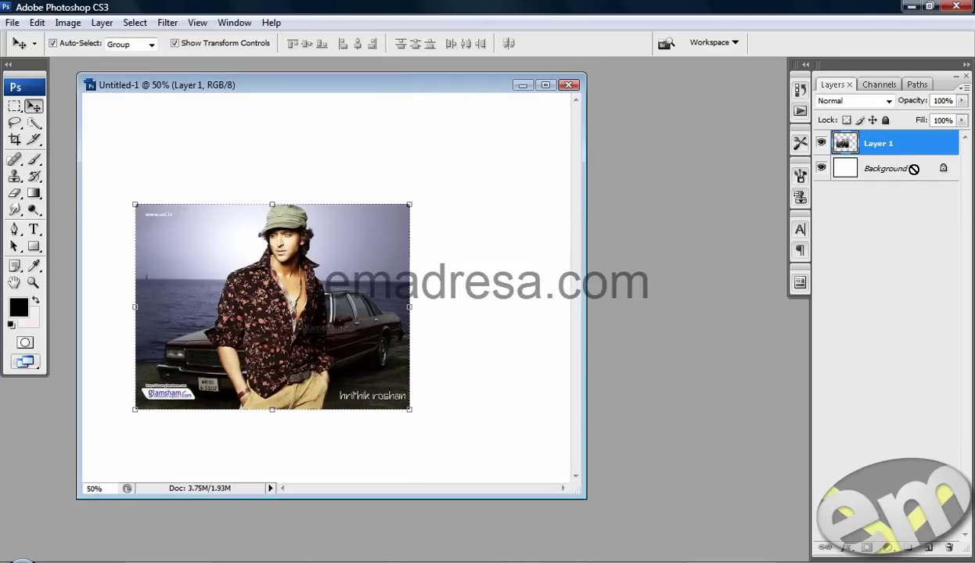
Align Layer 1 to the Background's horizontal and vertical centres.
shift+click(914, 169)
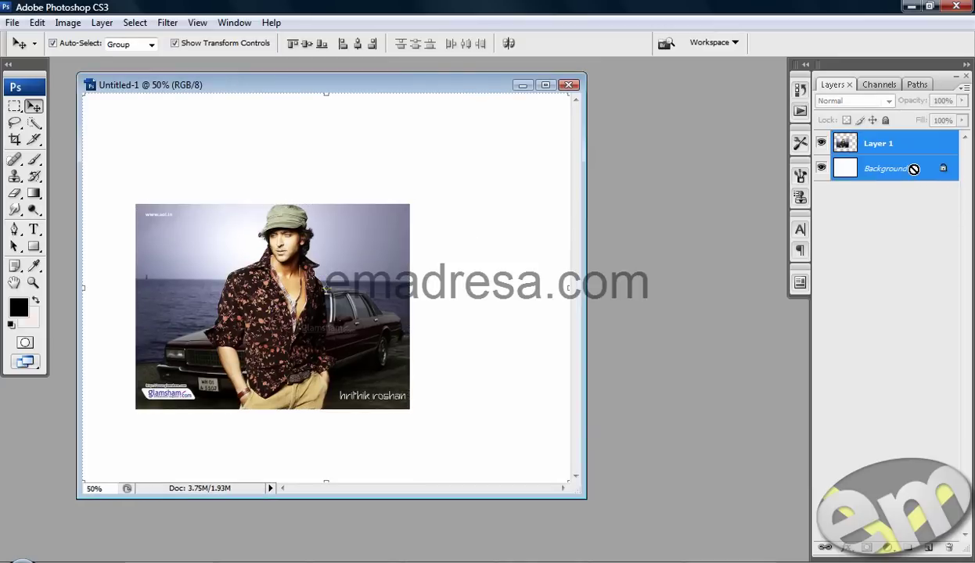
click(357, 44)
click(305, 44)
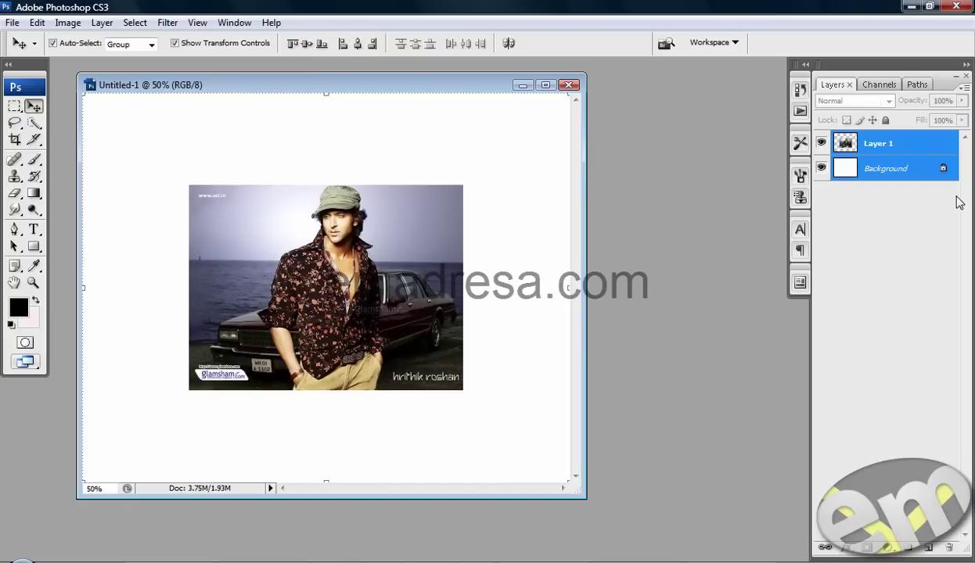
click(934, 147)
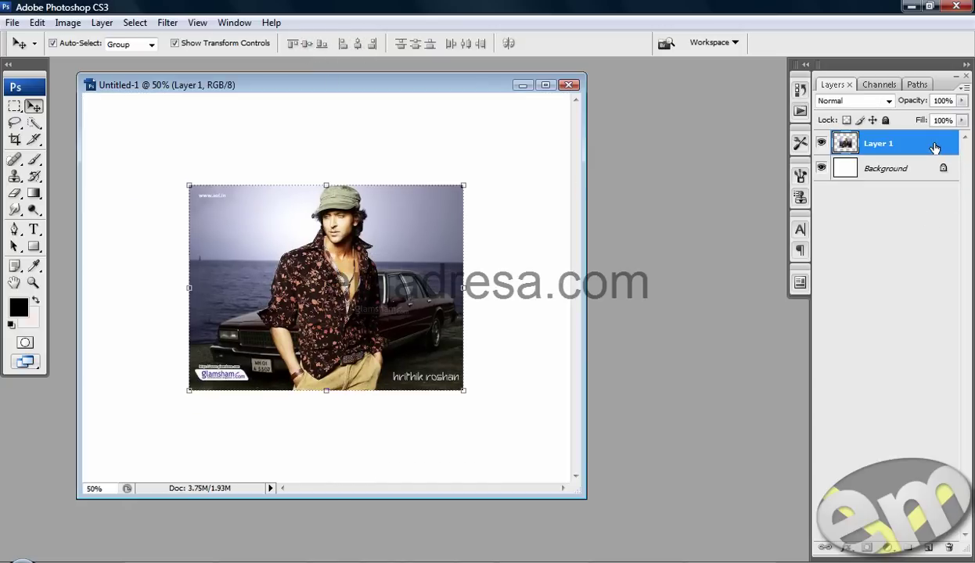
Convert Layer 1 into a Smart Object.
drag(585, 497, 736, 551)
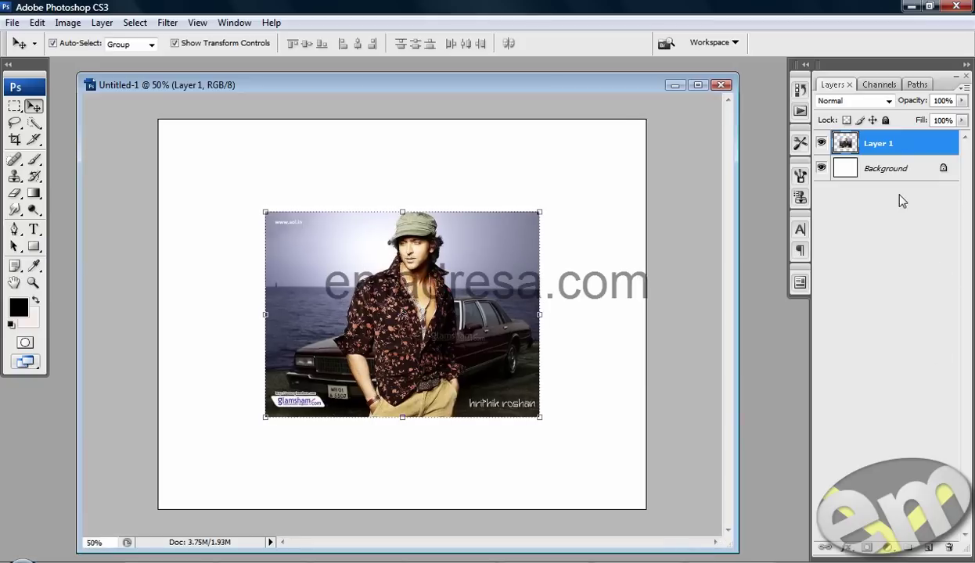
right_click(917, 146)
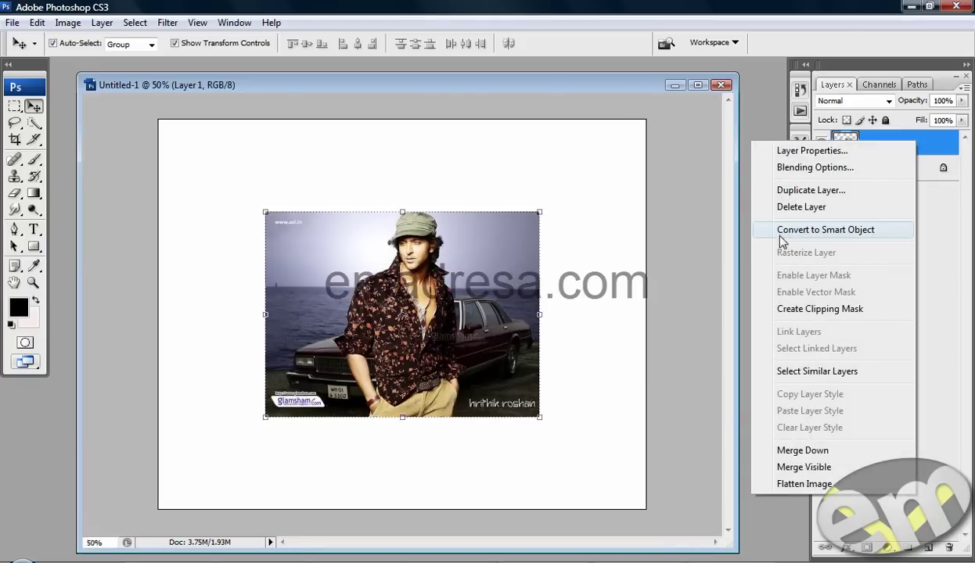
click(853, 236)
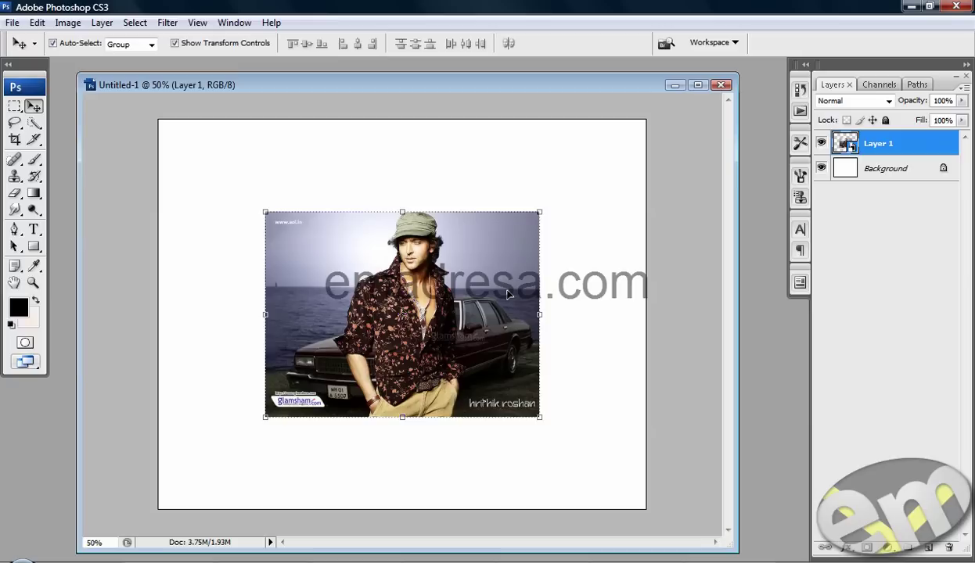
Free-transform the photo layer up to about 190% so it fills the 1280 x 1024 canvas.
click(541, 420)
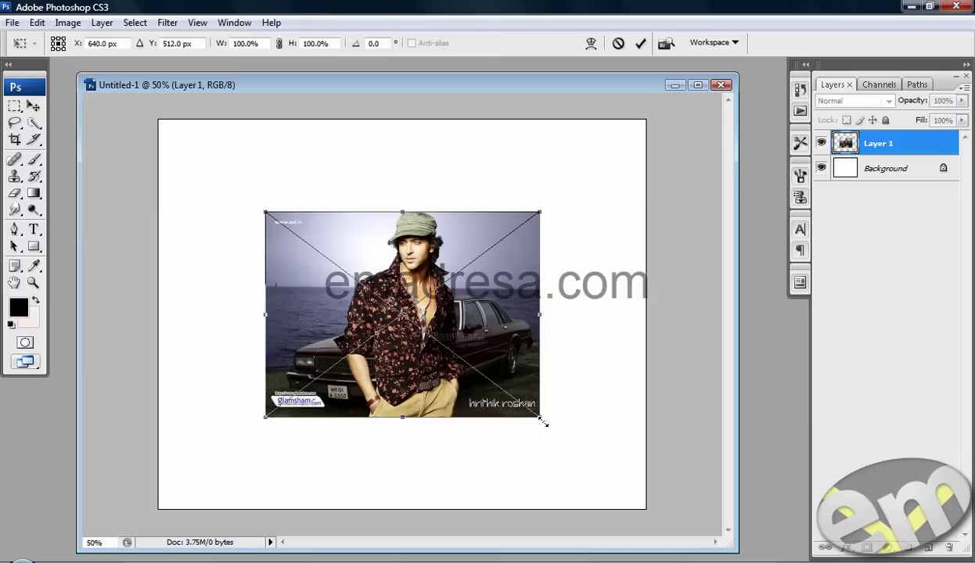
mouse_move(542, 421)
mouse_down()
mouse_move(624, 499)
mouse_move(648, 537)
mouse_up()
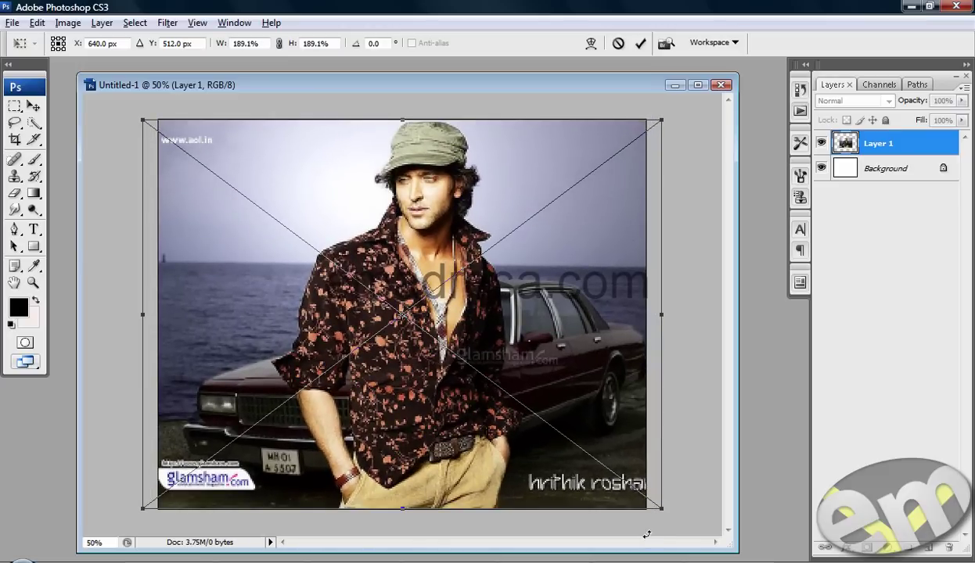
key(Return)
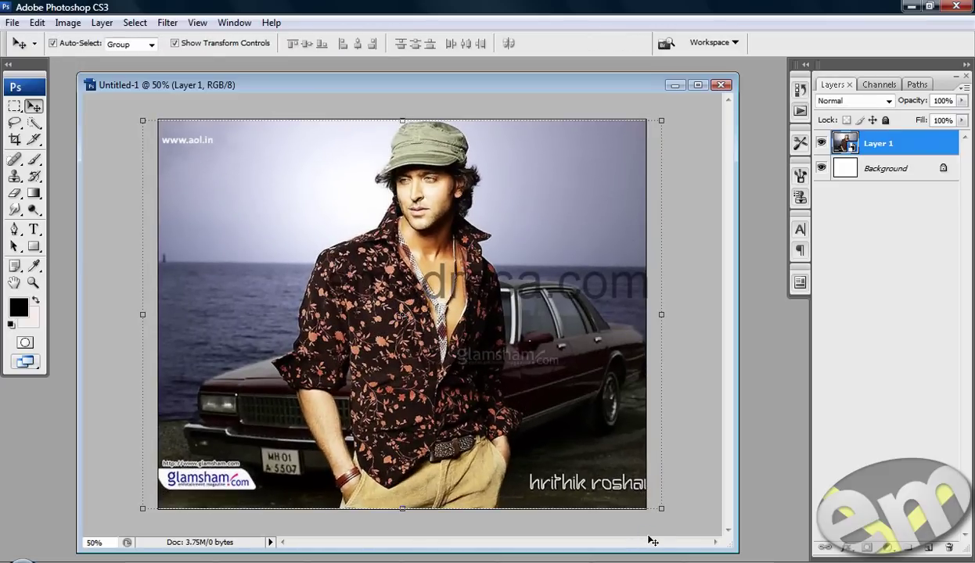
drag(663, 509, 668, 512)
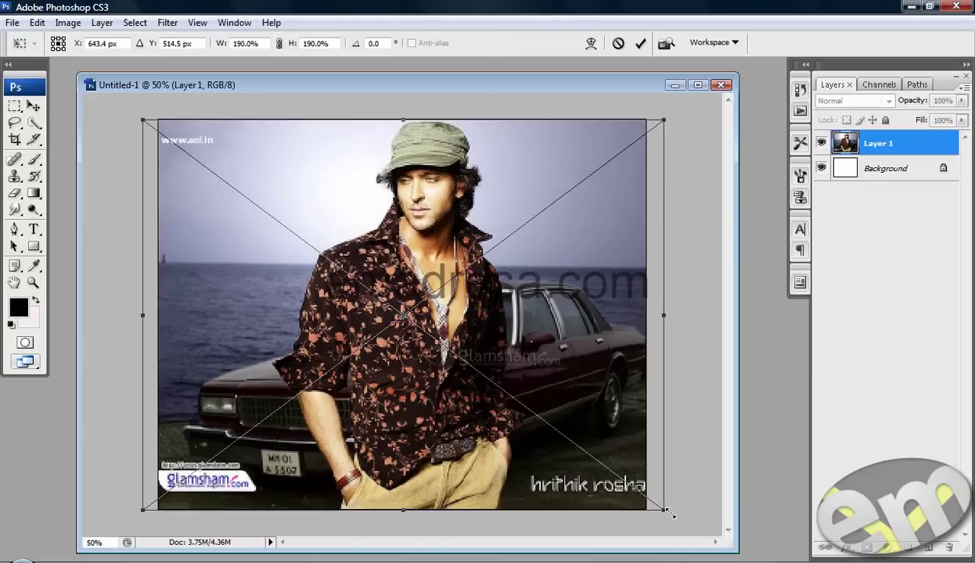
key(Return)
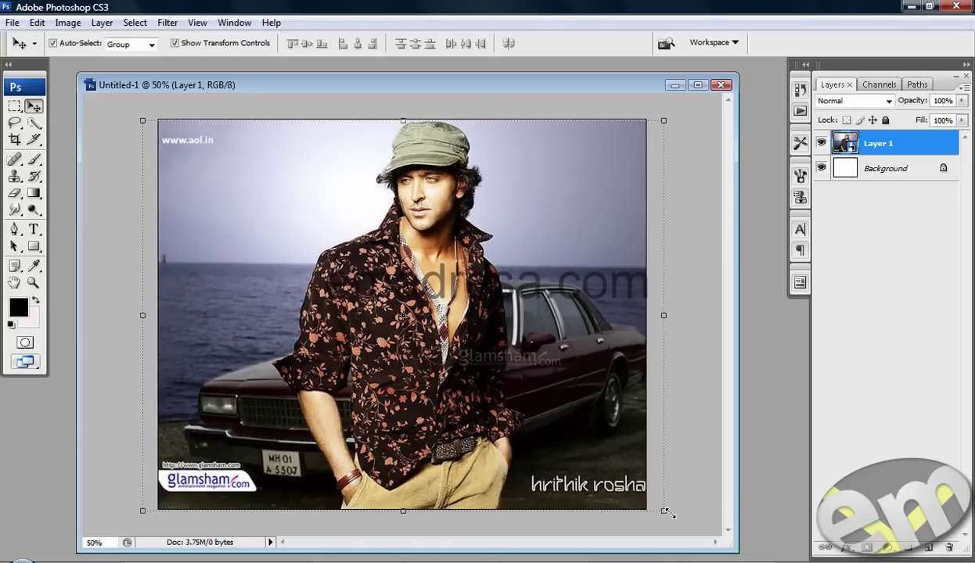
click(703, 471)
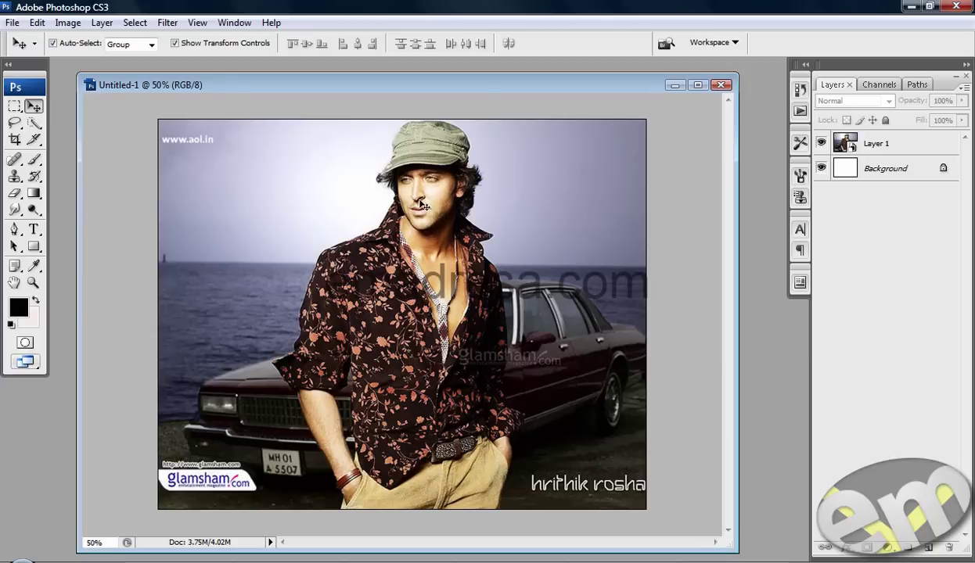
Rasterize Layer 1 into a plain pixel layer.
click(914, 147)
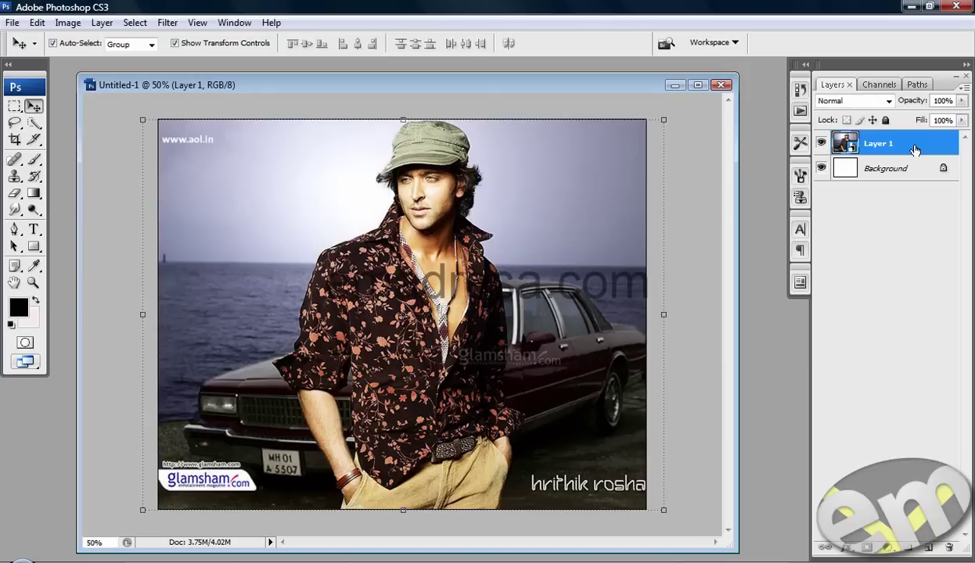
right_click(916, 148)
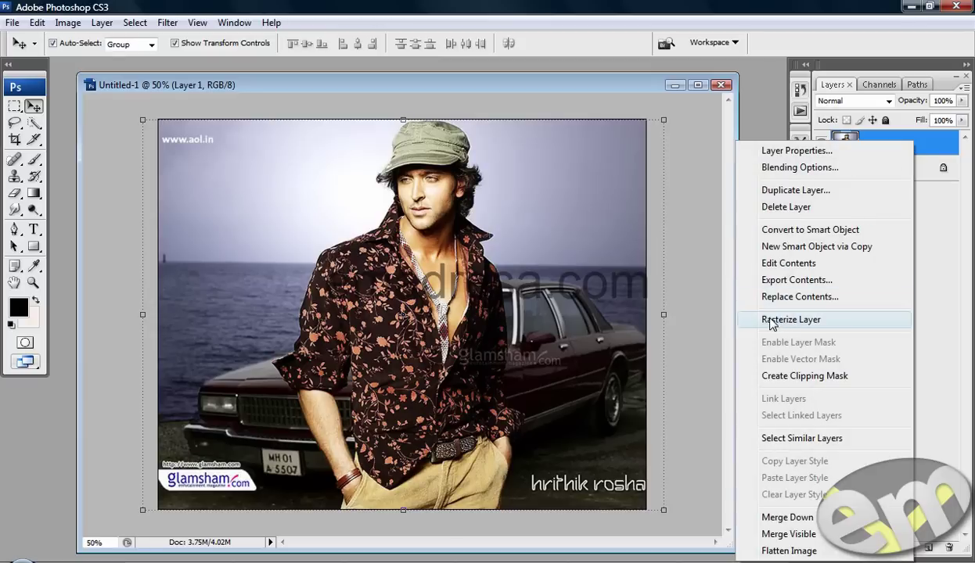
click(810, 319)
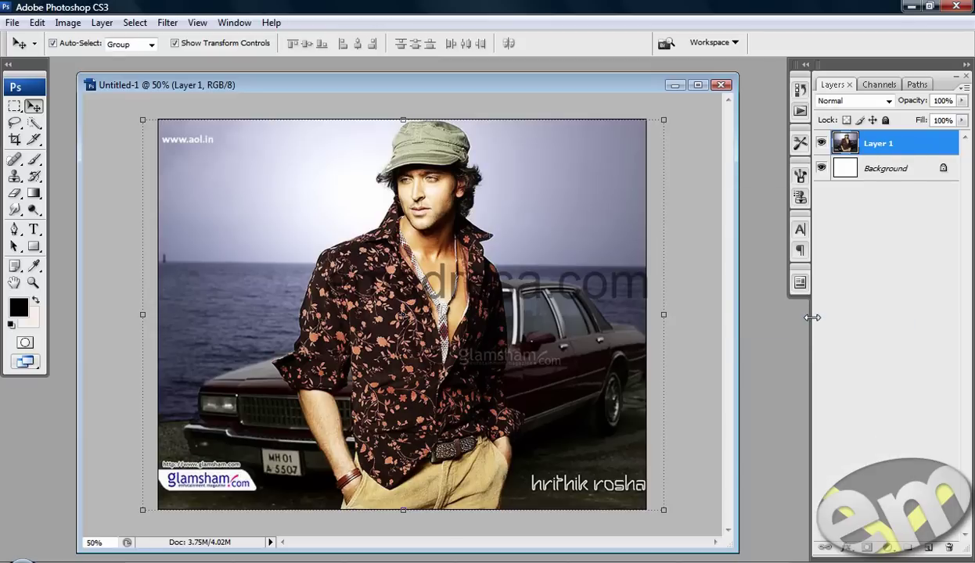
Pick the Eraser tool and show the Navigator panel, zoomed to about 31%.
click(15, 195)
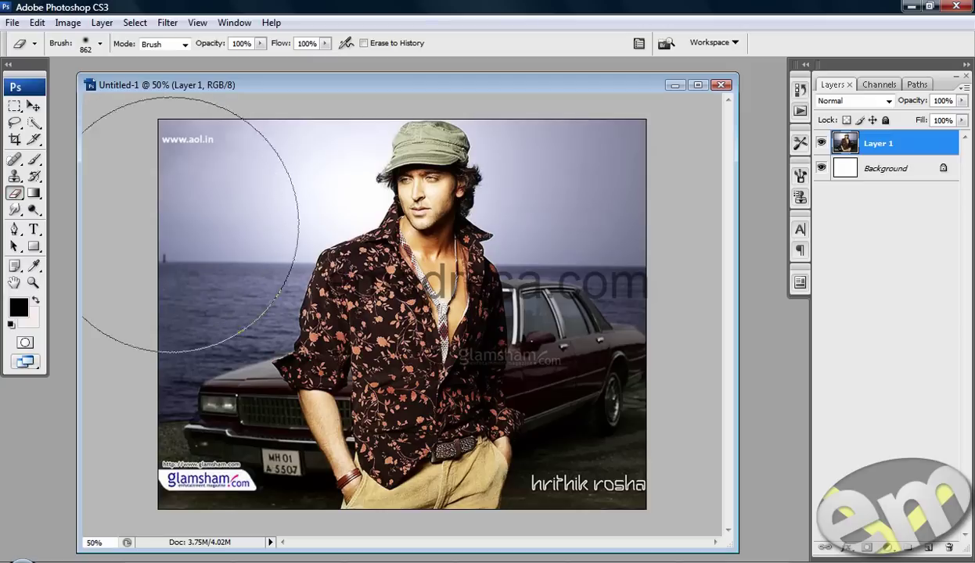
click(237, 25)
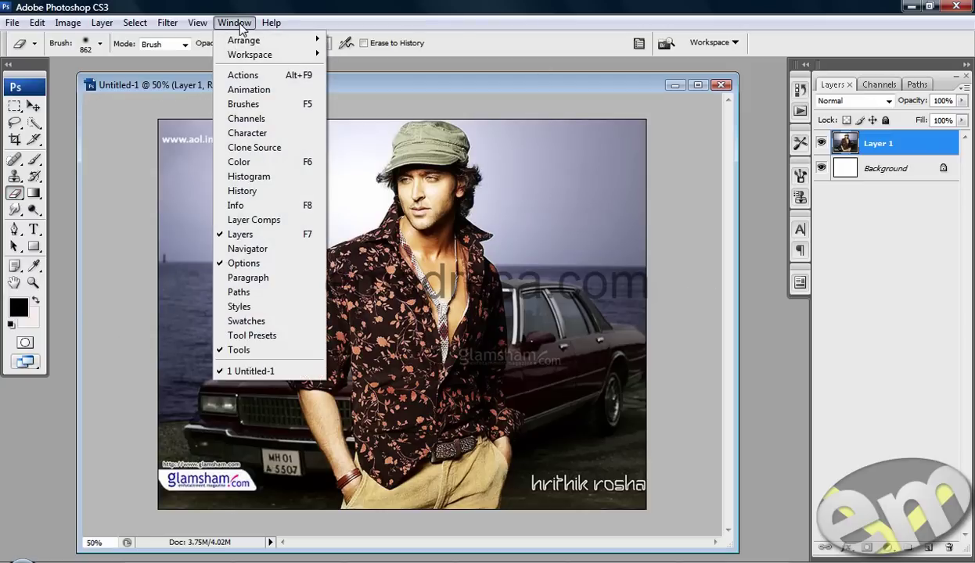
click(247, 248)
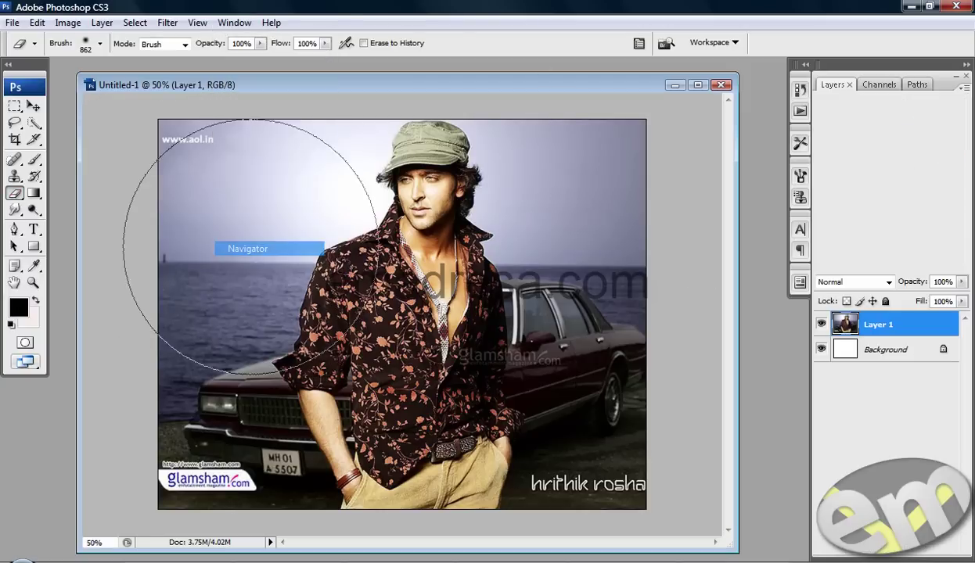
drag(902, 244, 907, 246)
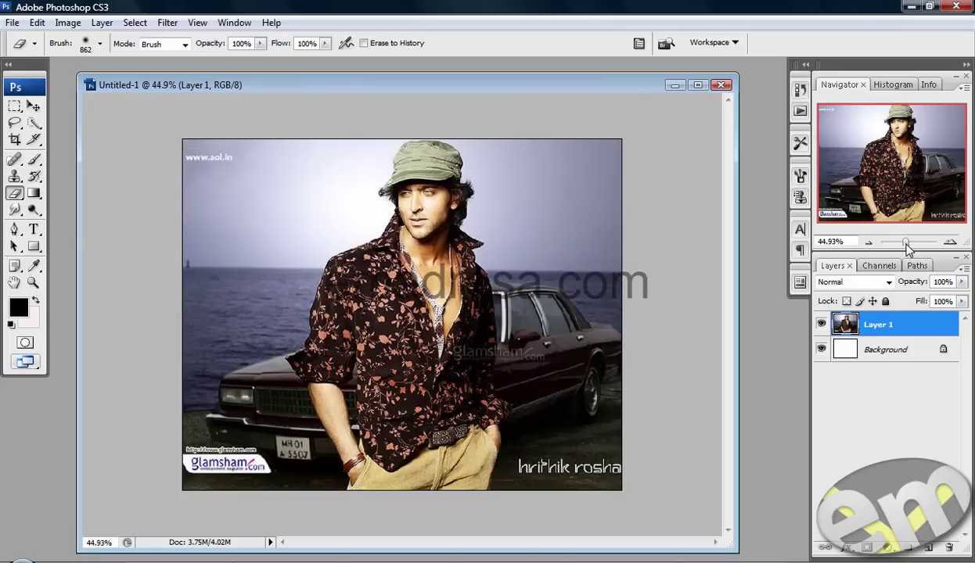
drag(907, 246, 904, 244)
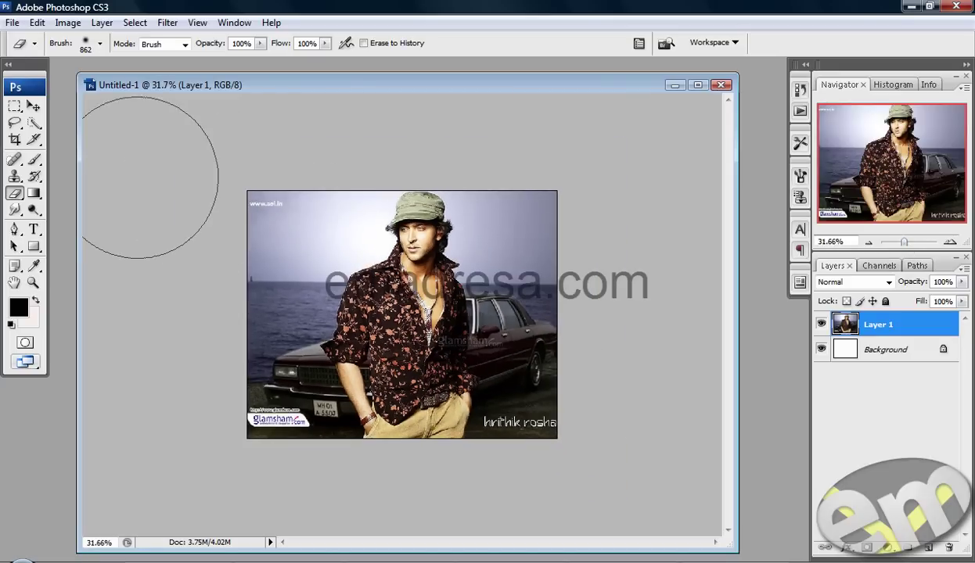
Set the eraser to 862 px with 0% hardness and fade the photo's left edge to white.
right_click(283, 272)
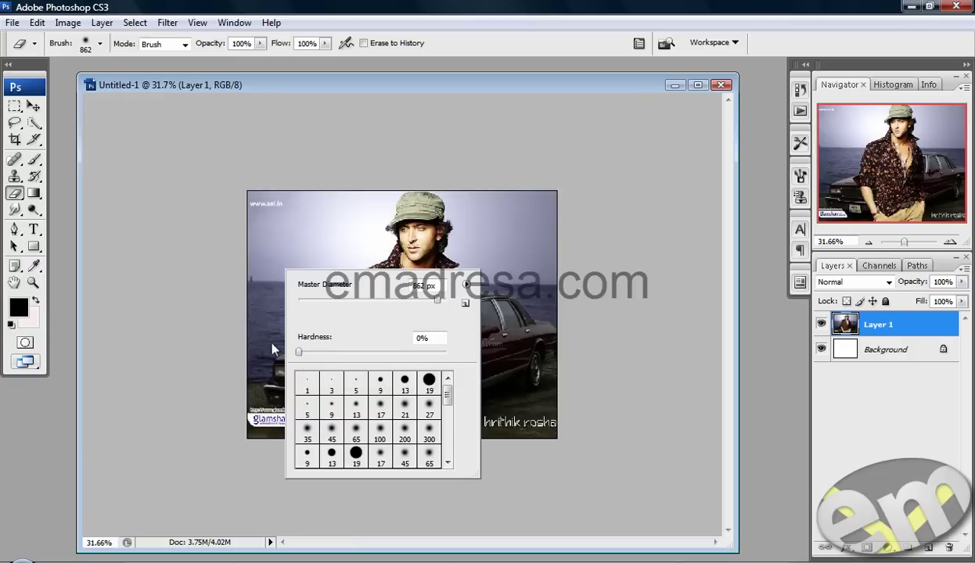
key(Return)
mouse_move(163, 217)
mouse_down()
mouse_move(215, 293)
mouse_move(234, 455)
mouse_move(195, 413)
mouse_move(196, 298)
mouse_move(243, 295)
mouse_move(230, 171)
mouse_up()
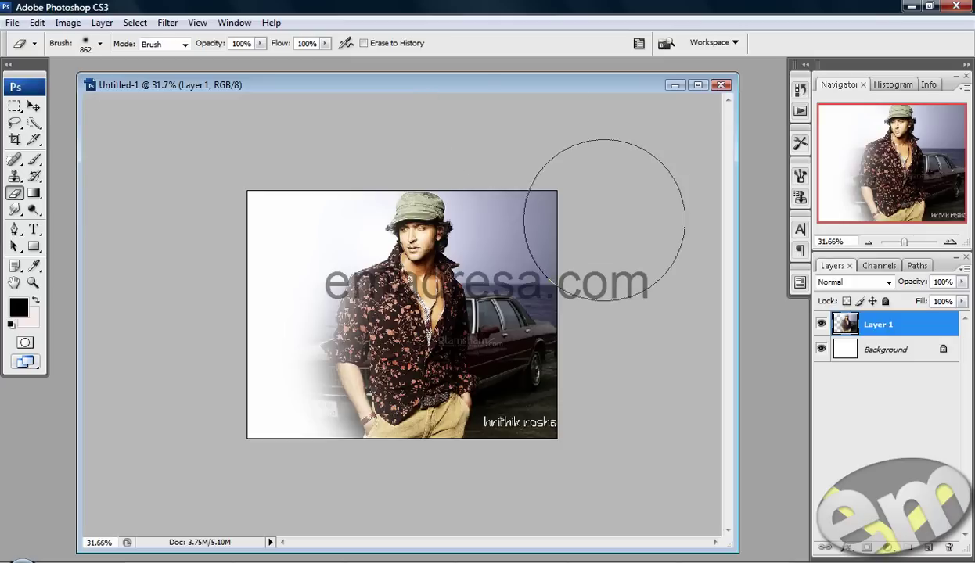
Fade the top-right sky, the right edge with the car, and the bottom edge to white.
mouse_move(605, 211)
mouse_down()
mouse_move(565, 146)
mouse_move(595, 285)
mouse_up()
drag(609, 445, 500, 521)
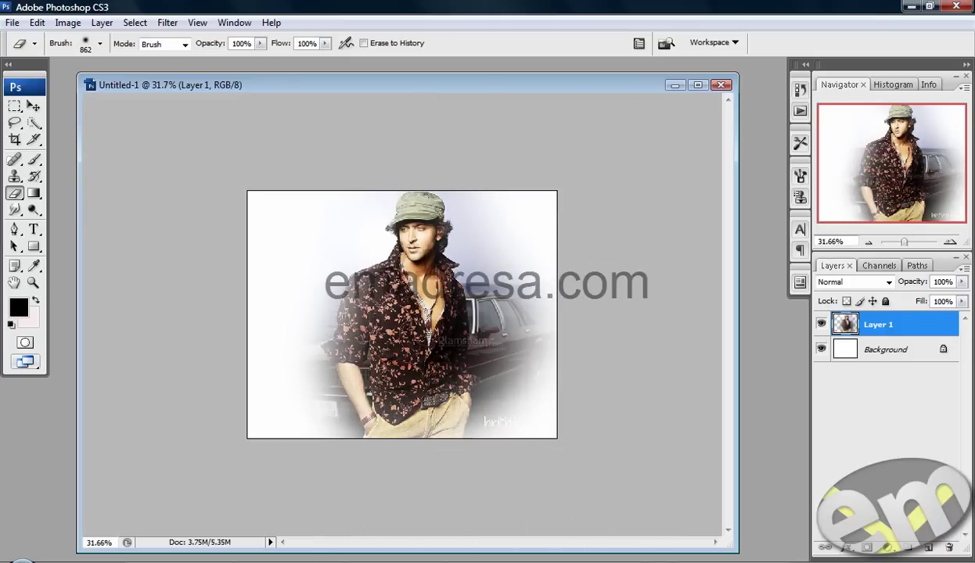
mouse_move(511, 507)
mouse_down()
mouse_move(312, 530)
mouse_move(523, 519)
mouse_move(559, 489)
mouse_move(613, 381)
mouse_move(633, 399)
mouse_move(391, 490)
mouse_move(556, 511)
mouse_up()
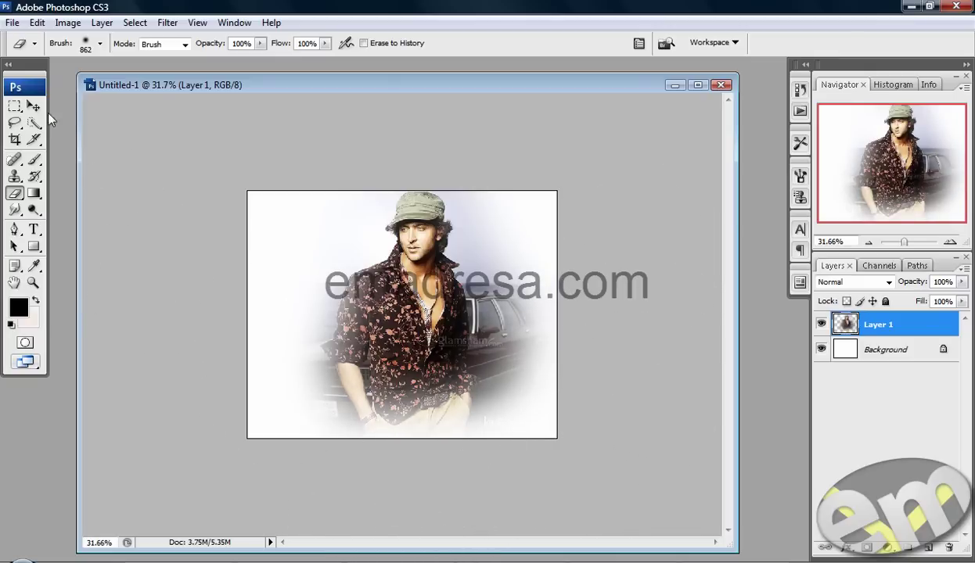
Inspect the vignette edges at Actual Pixels (100%), then zoom out to 50% for the whole image.
click(33, 162)
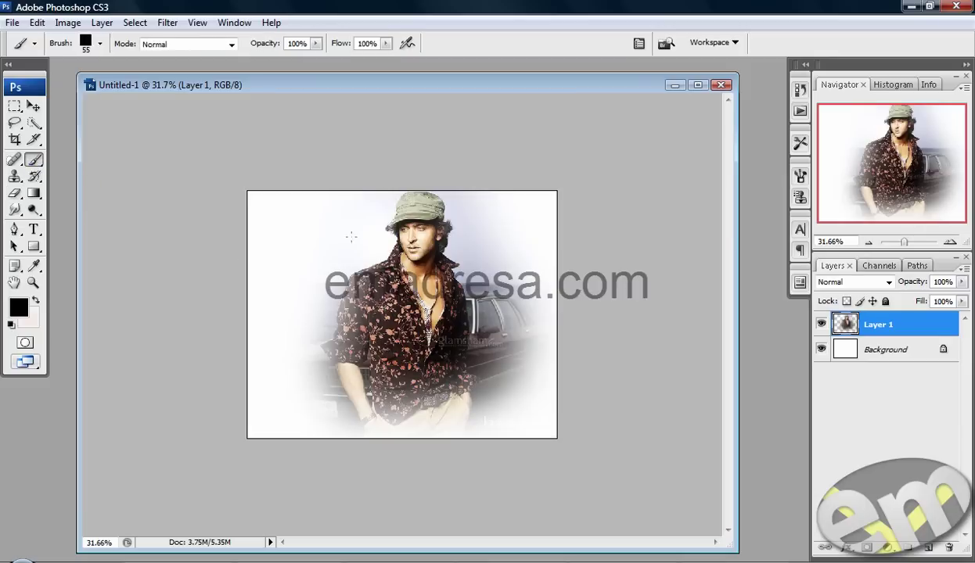
click(33, 282)
click(276, 43)
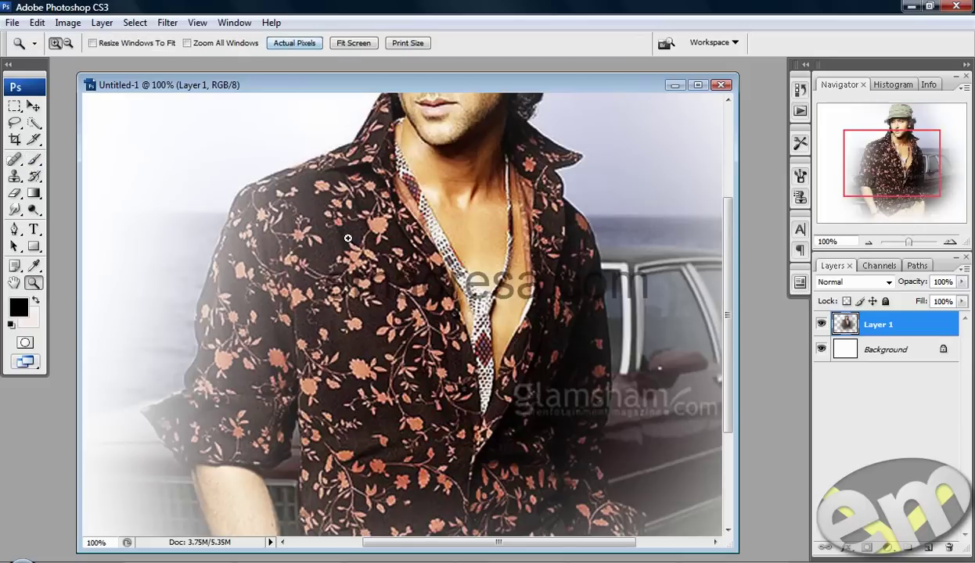
alt+click(398, 258)
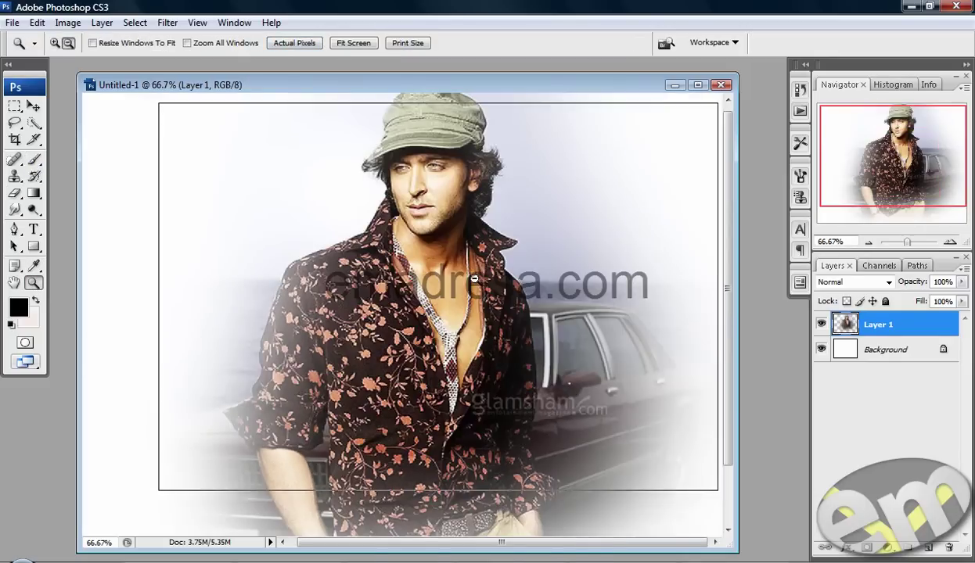
alt+click(507, 295)
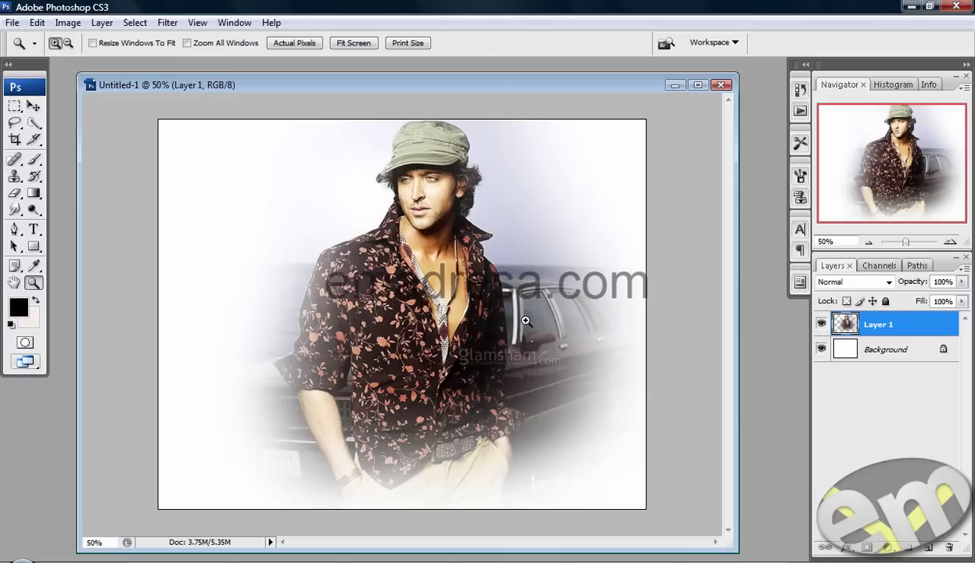
Hide and reshow the Background to confirm transparency, then fill the Background with black.
click(34, 106)
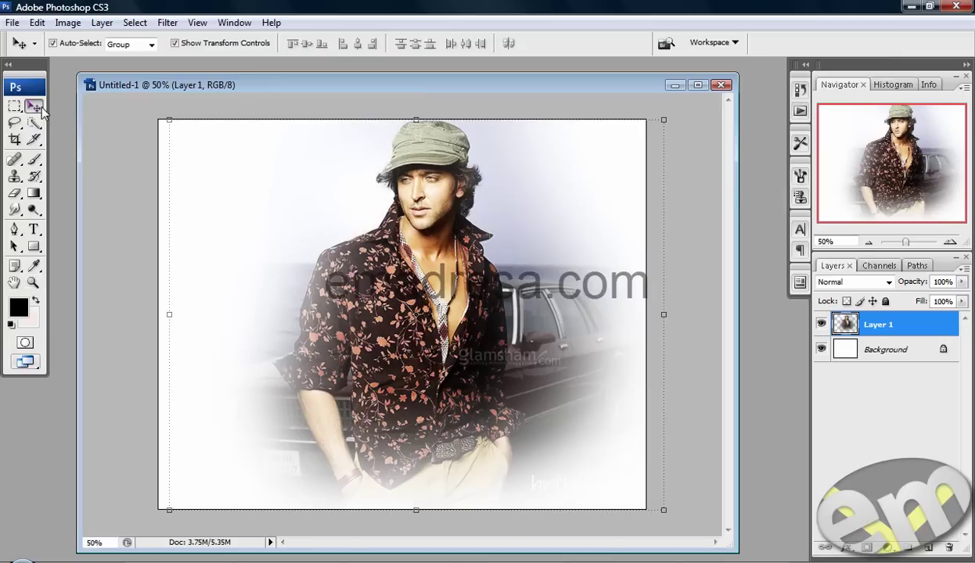
click(821, 350)
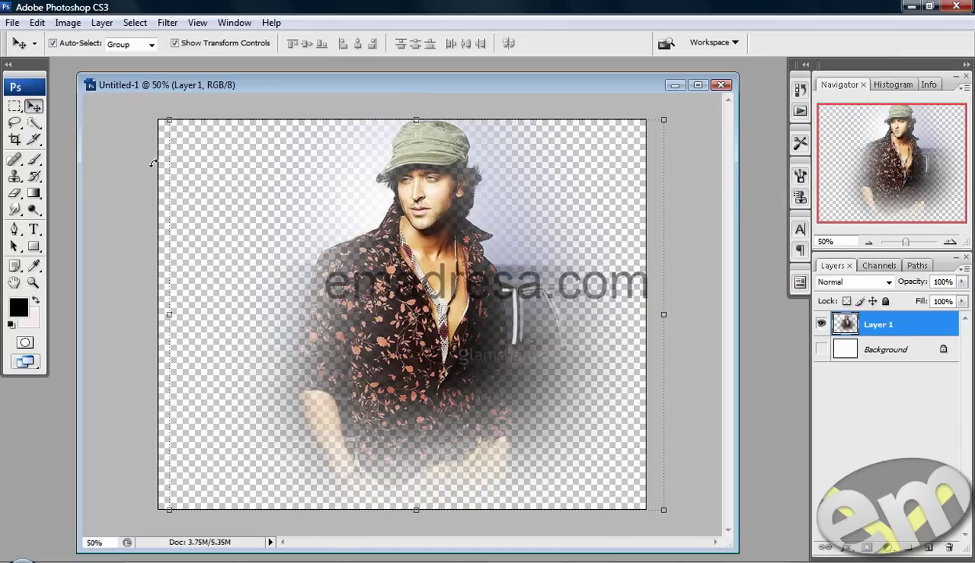
click(112, 228)
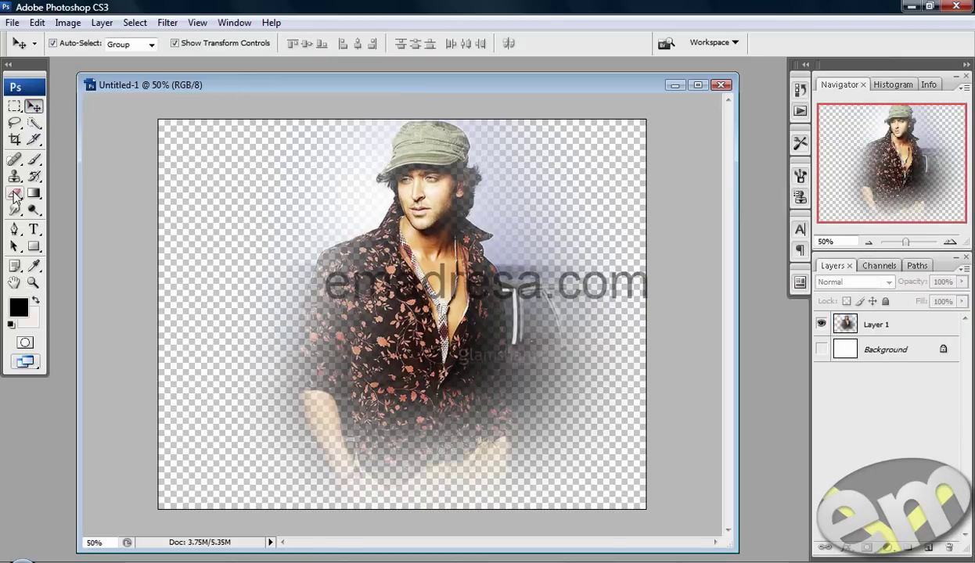
click(821, 350)
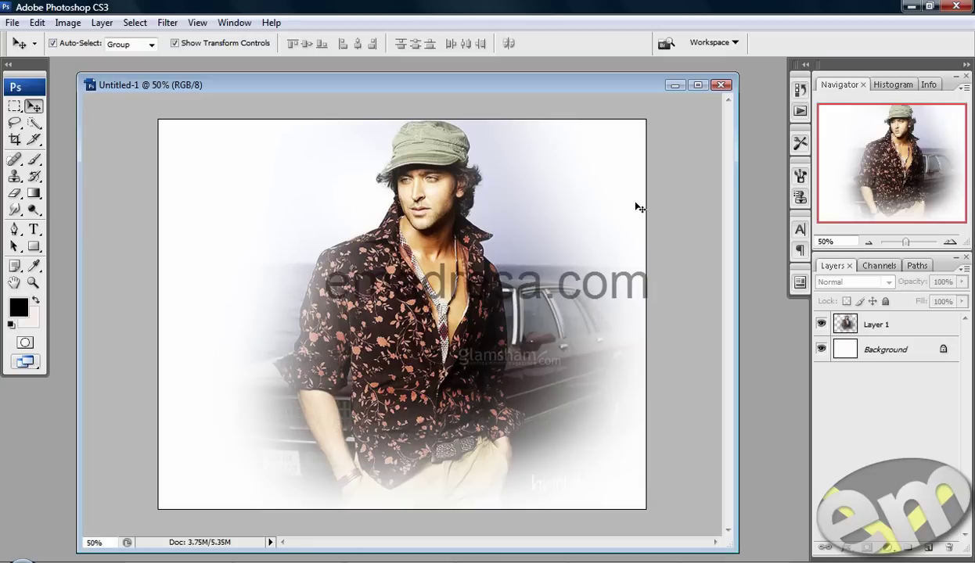
click(854, 344)
key(alt+BackSpace)
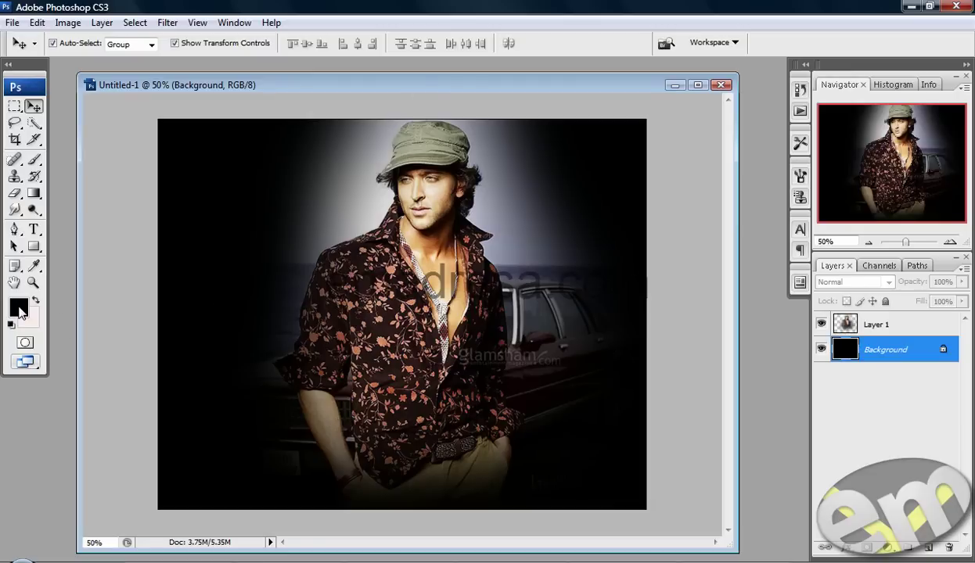
Set the foreground to pale pink fce6e0 and fill the Background layer with it.
click(18, 308)
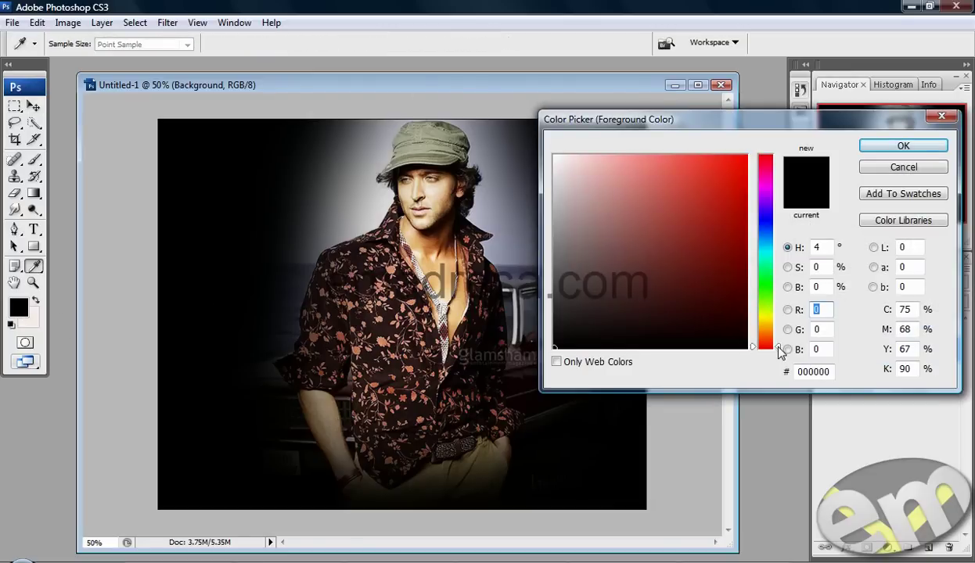
drag(780, 352, 778, 348)
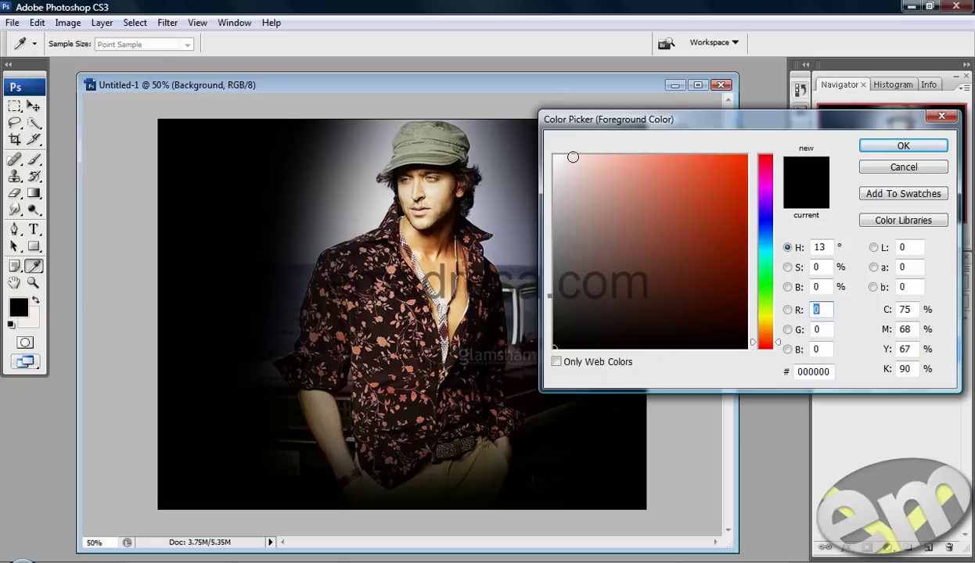
click(574, 158)
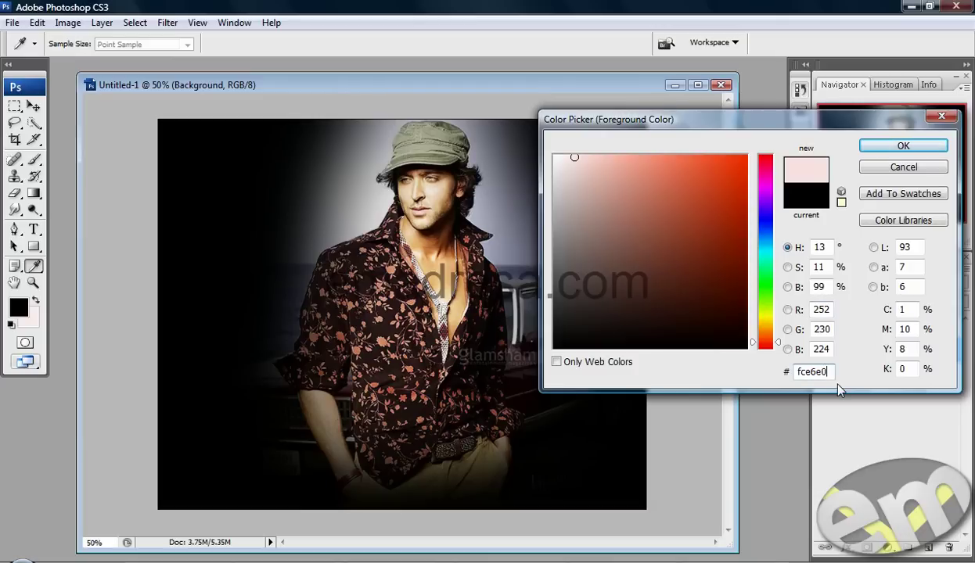
click(899, 146)
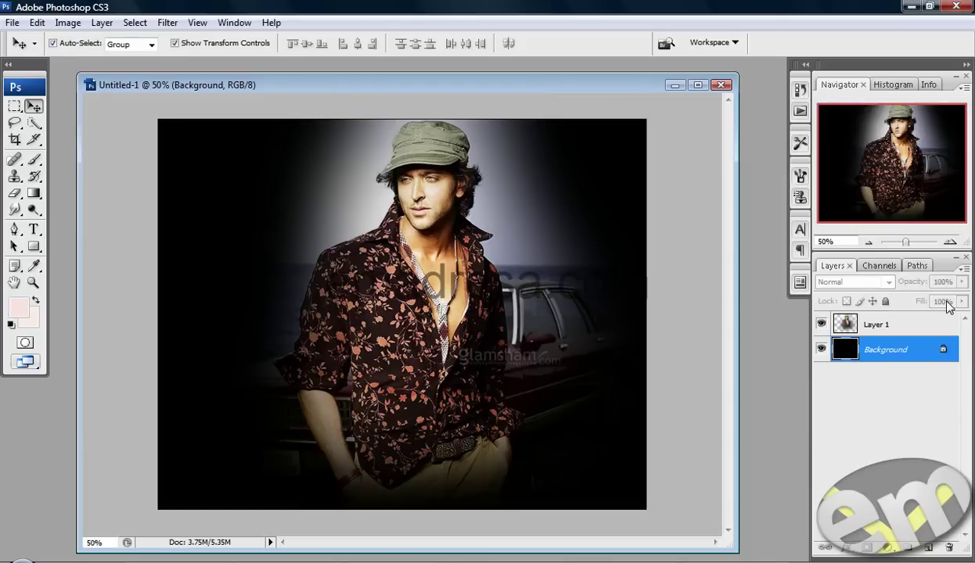
key(alt+BackSpace)
click(623, 204)
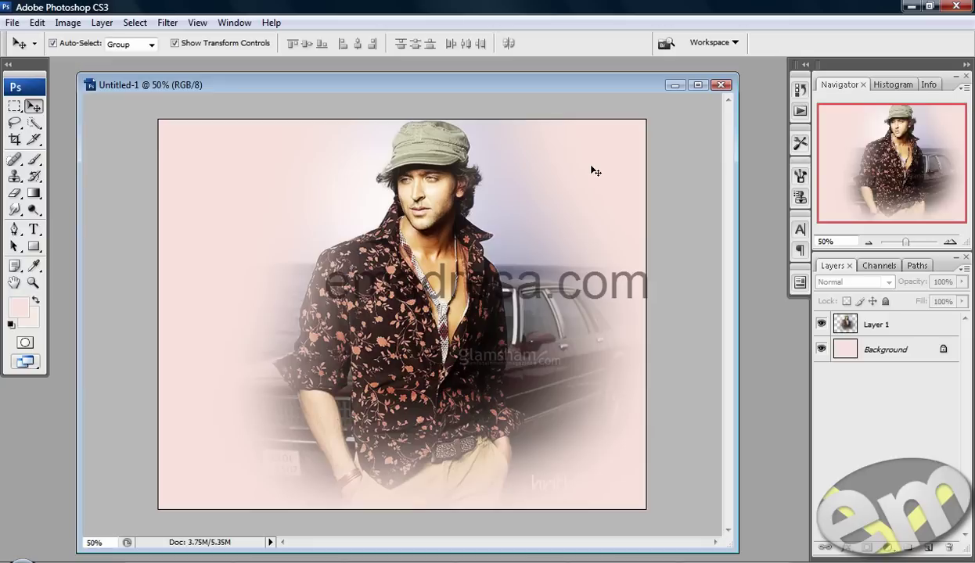
Refill the Background layer with near-white pink fef2ef, then reselect Layer 1.
click(20, 305)
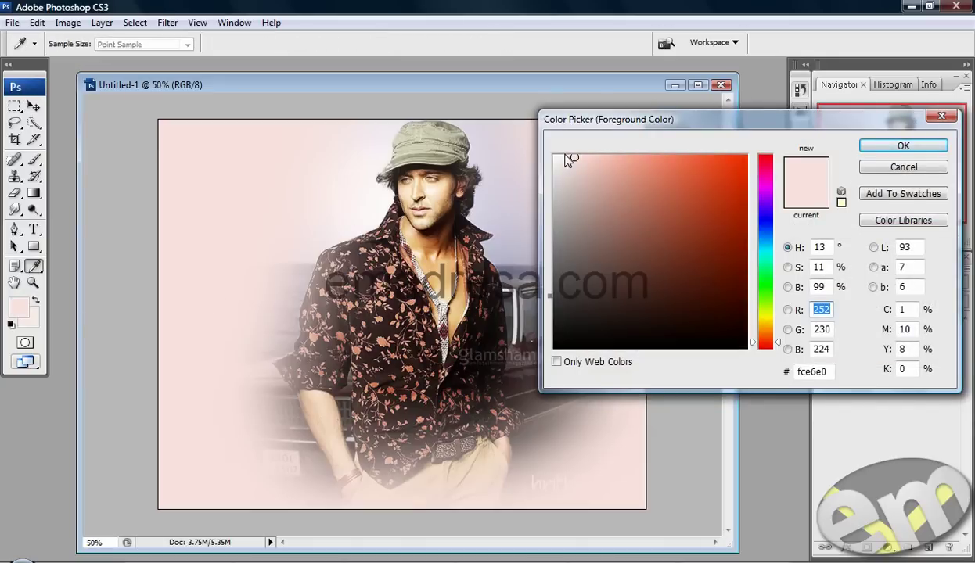
click(563, 155)
click(902, 146)
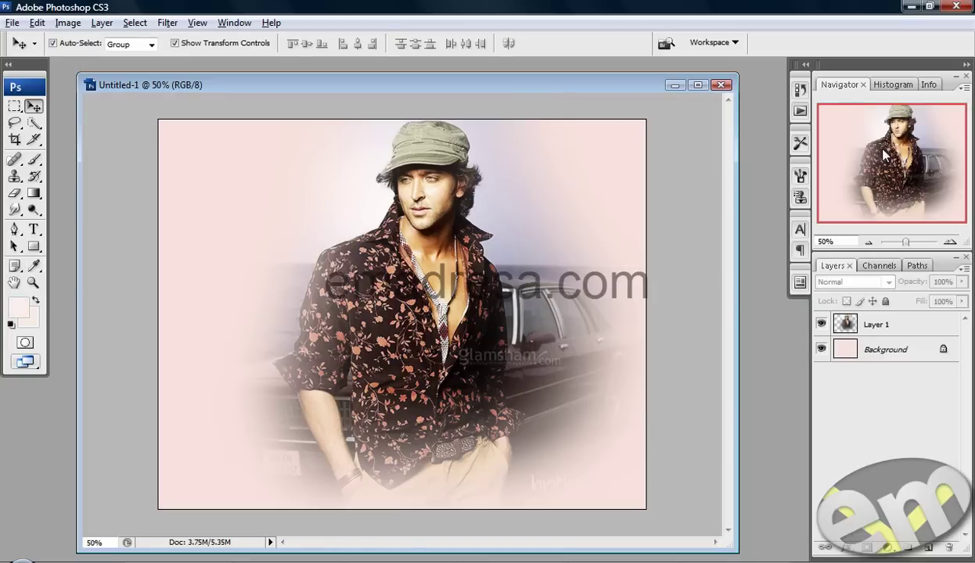
click(925, 349)
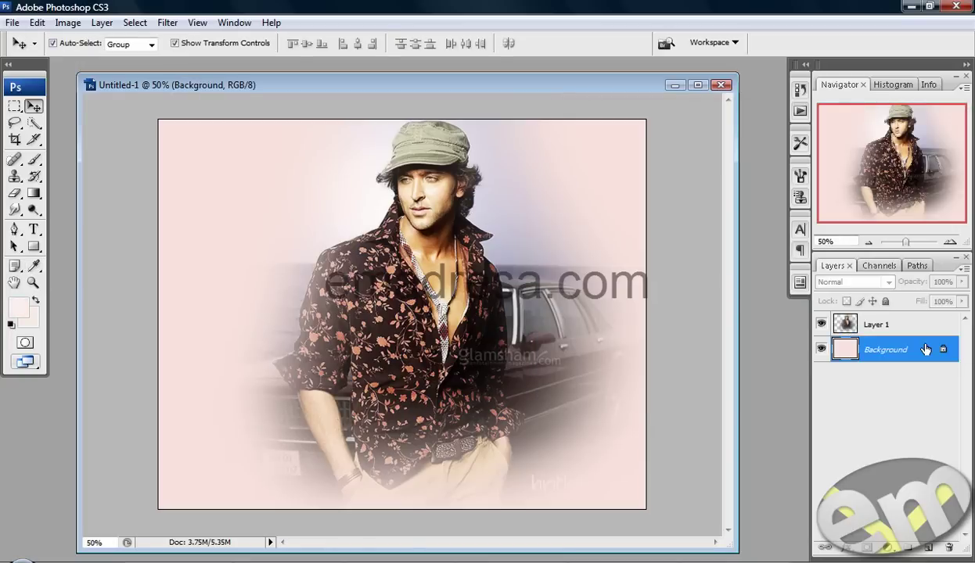
key(alt+BackSpace)
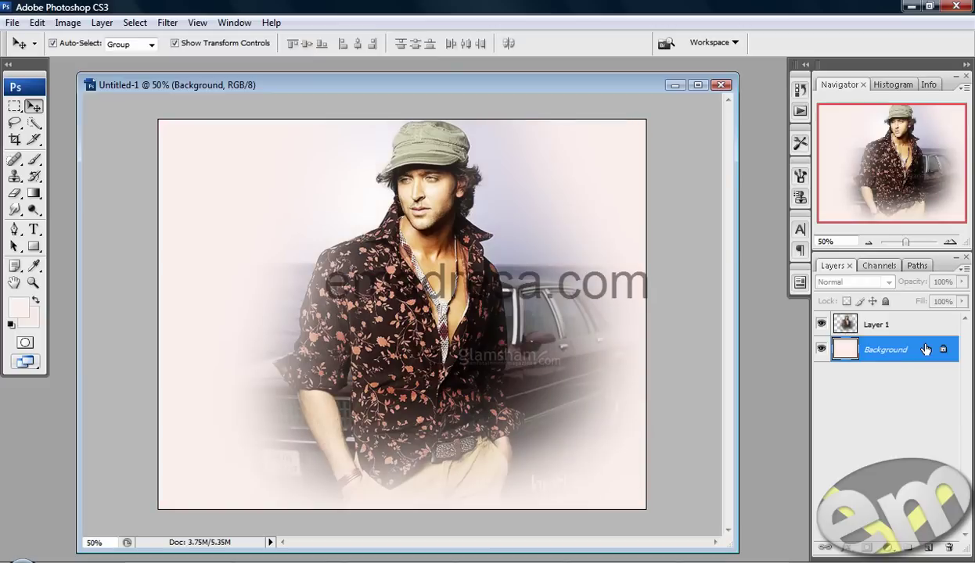
click(690, 318)
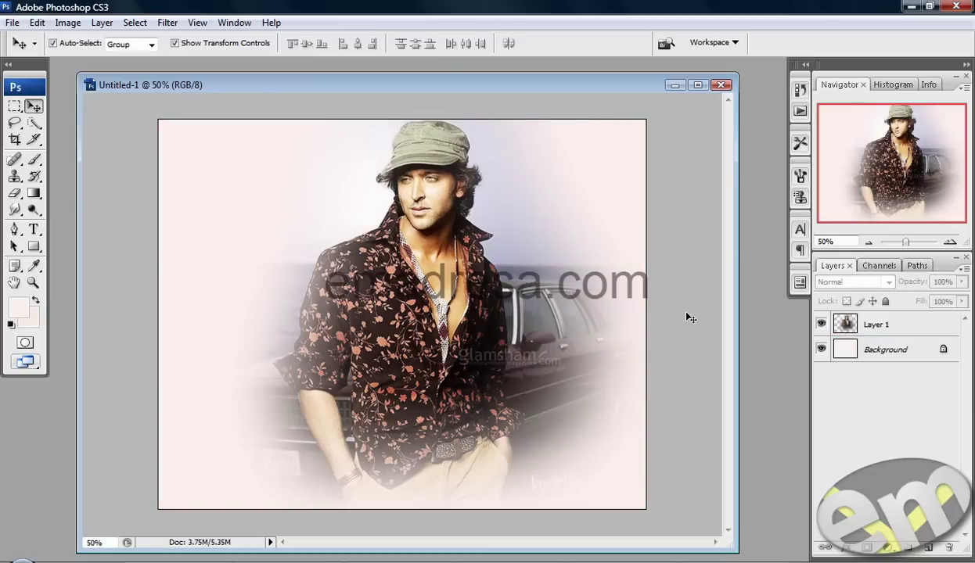
click(890, 328)
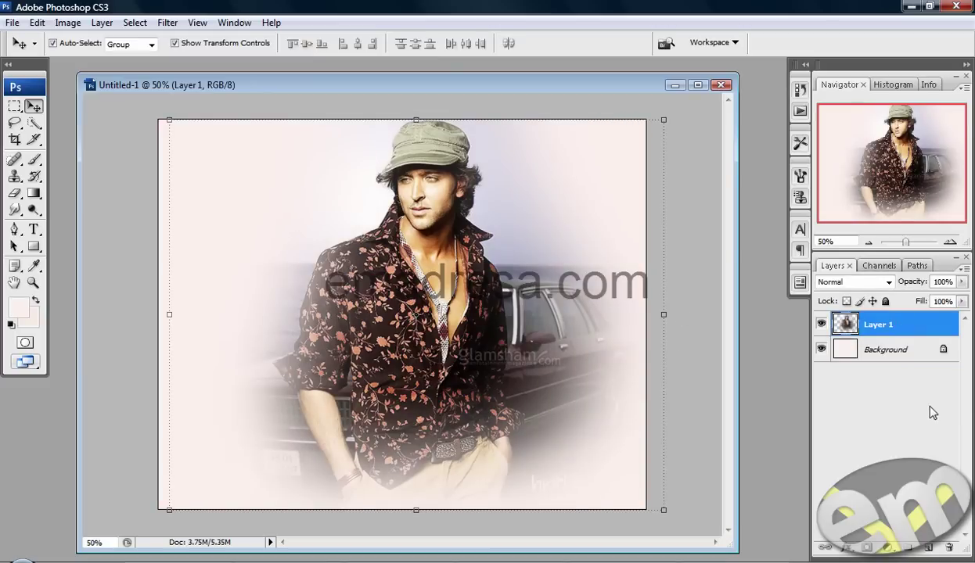
Add empty Layer 2 above the photo and set the foreground to deep magenta e72376.
click(926, 549)
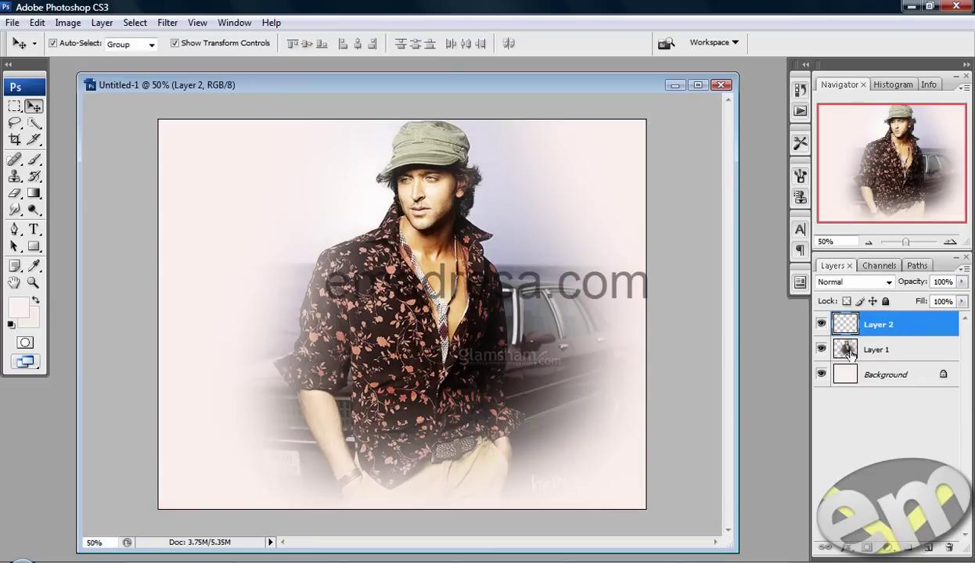
click(24, 308)
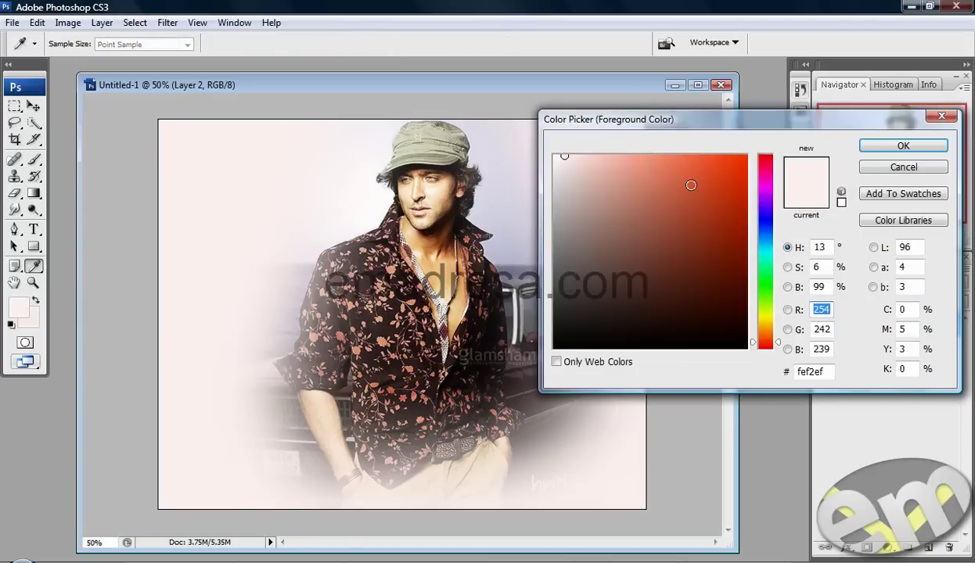
drag(765, 181, 766, 167)
click(715, 166)
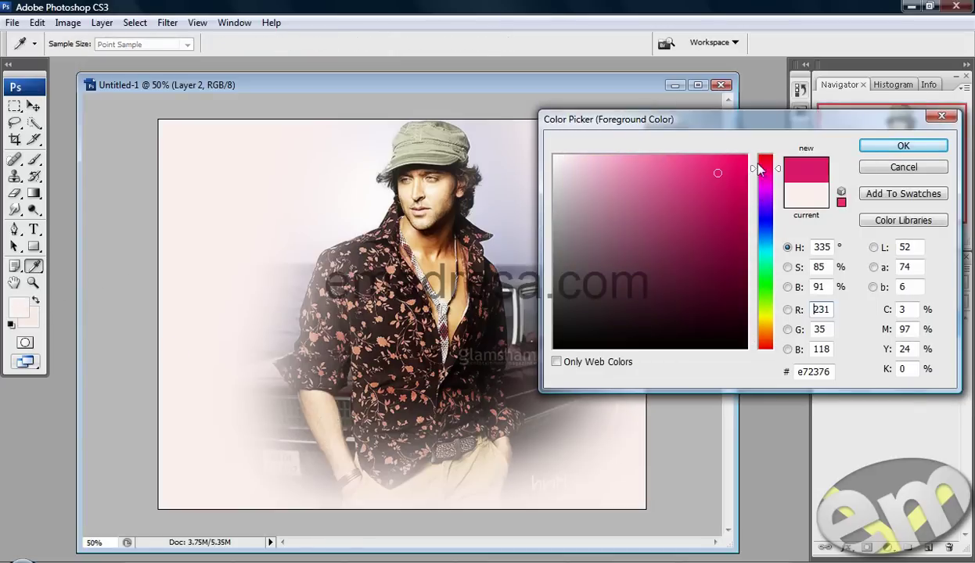
click(902, 146)
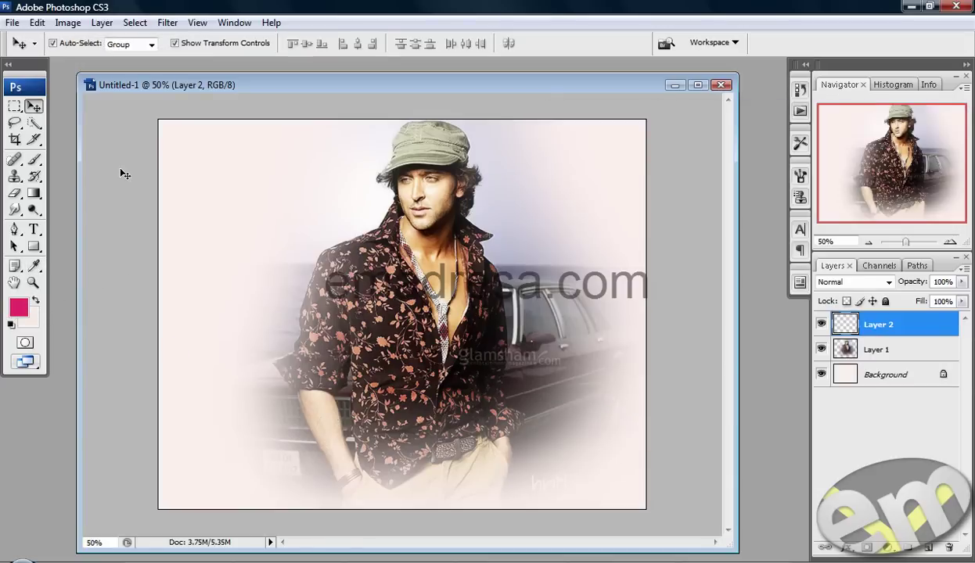
click(35, 162)
right_click(273, 212)
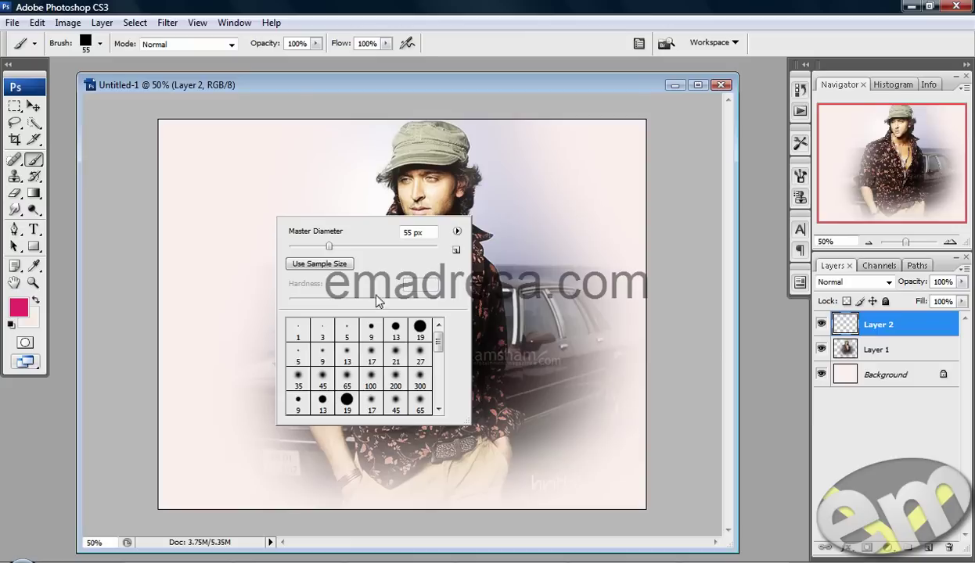
Enlarge a soft round brush to 298 px and paint magenta down the canvas's right side.
click(394, 402)
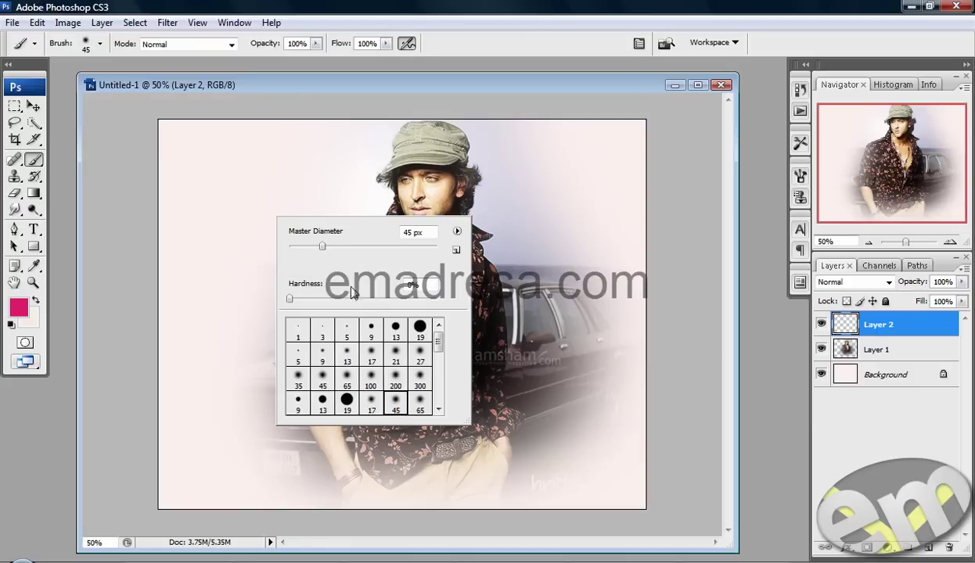
drag(321, 247, 399, 246)
click(459, 91)
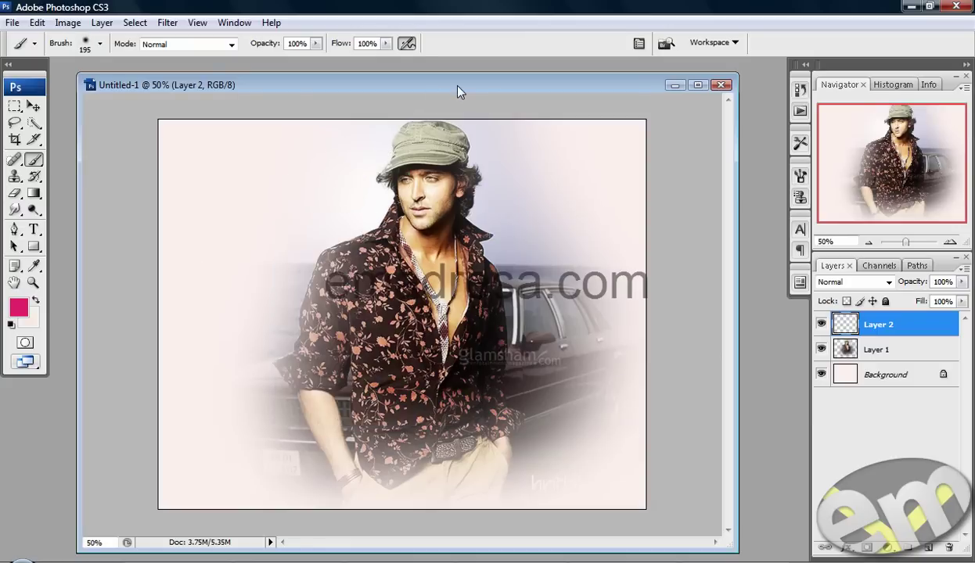
right_click(353, 241)
drag(470, 271, 483, 272)
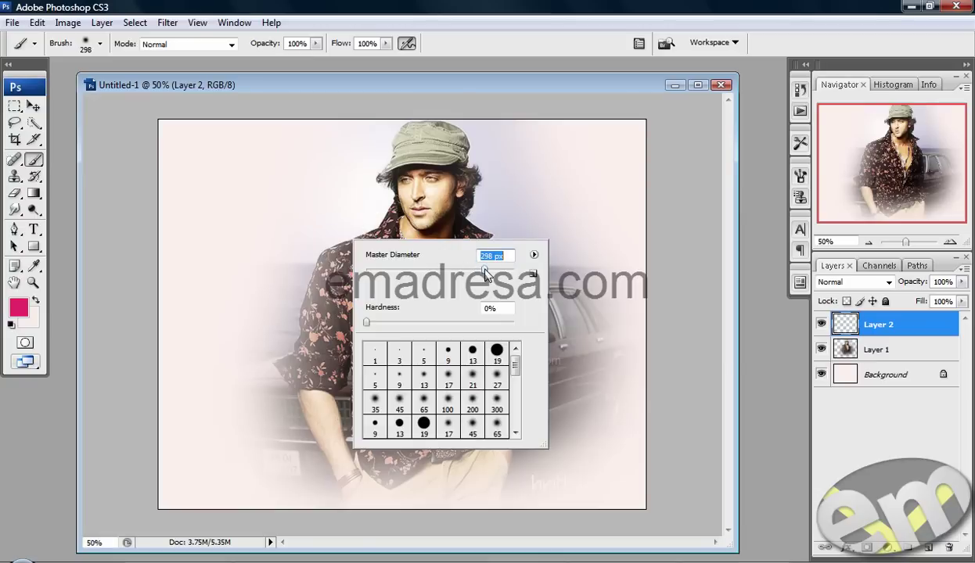
mouse_move(489, 137)
mouse_down()
mouse_move(557, 184)
mouse_move(562, 167)
mouse_move(620, 170)
mouse_move(574, 356)
mouse_move(561, 350)
mouse_move(609, 370)
mouse_move(570, 406)
mouse_move(561, 482)
mouse_up()
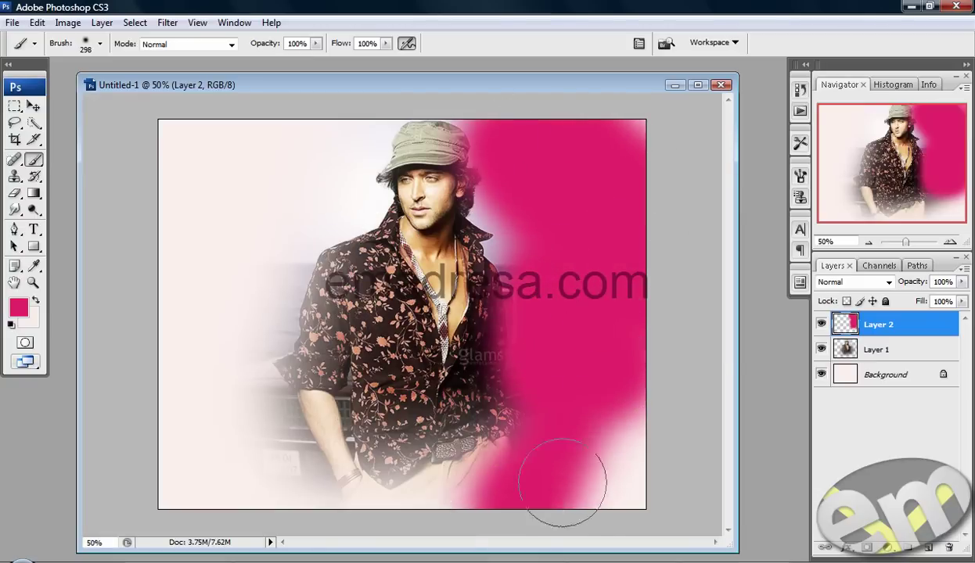
Paint a yellow-green (b7e723) band across the bottom of Layer 2.
click(19, 306)
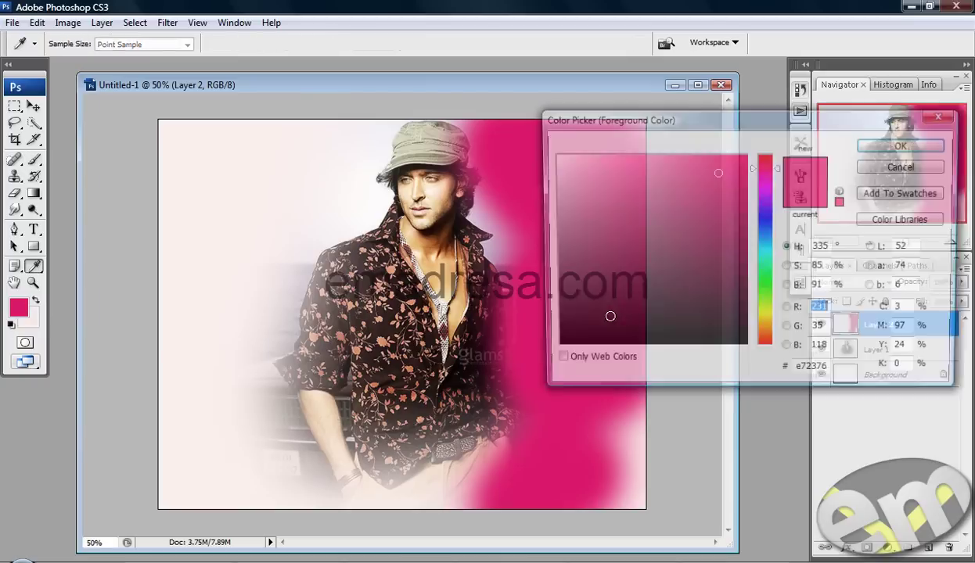
click(765, 309)
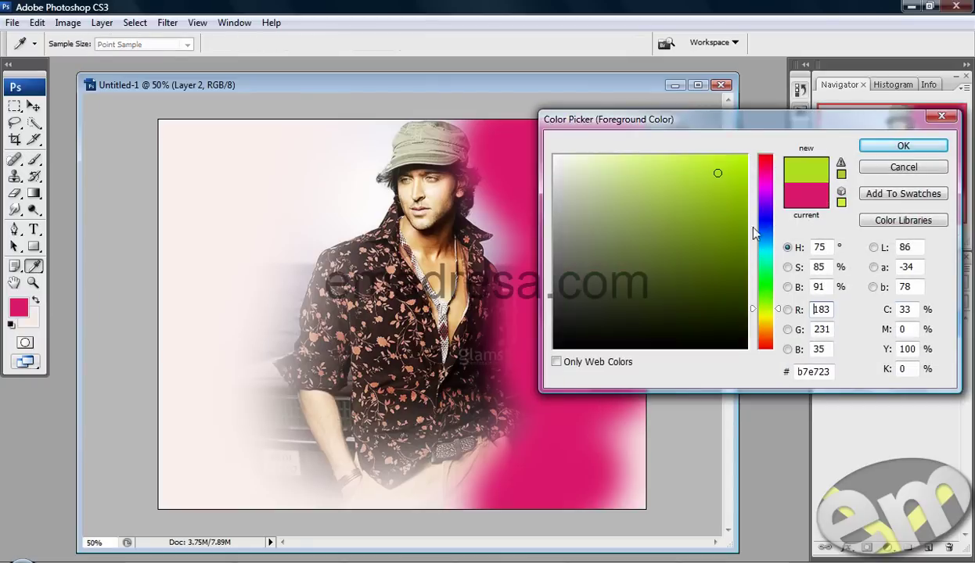
click(903, 147)
drag(501, 468, 466, 483)
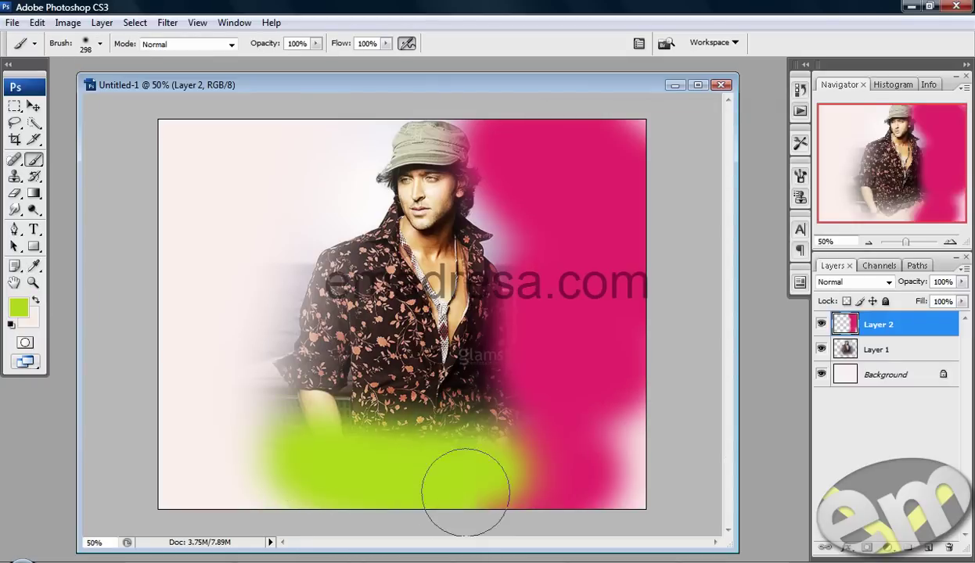
Paint blue (2384e7) down the left side and into the lower middle.
key(i)
click(18, 307)
click(765, 235)
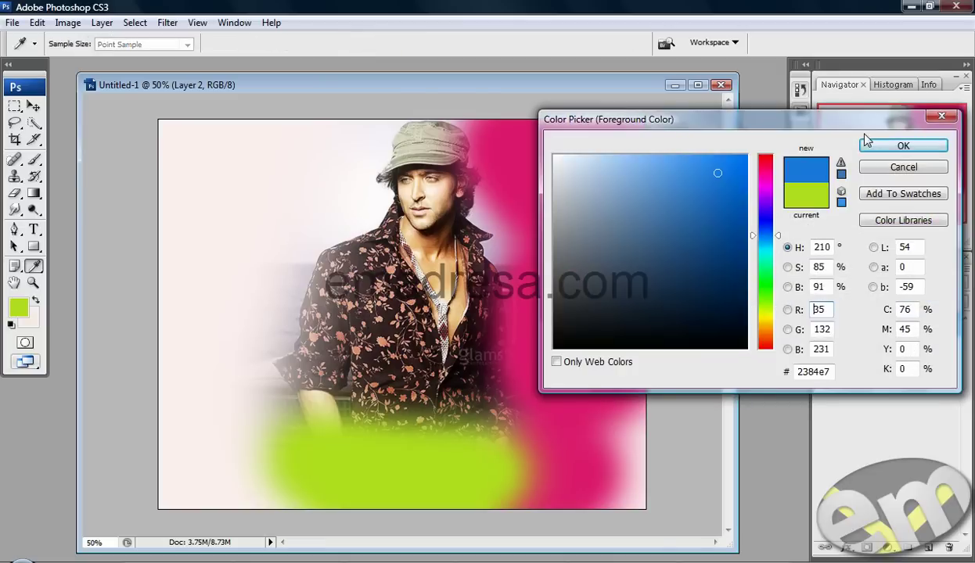
click(887, 150)
key(b)
mouse_move(262, 429)
mouse_down()
mouse_move(308, 208)
mouse_move(492, 106)
mouse_up()
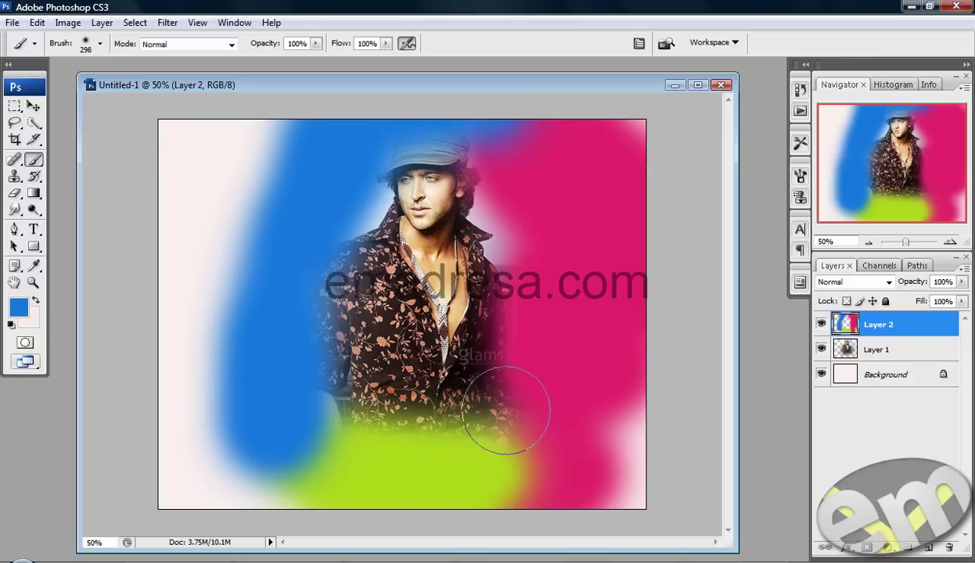
drag(500, 400, 510, 465)
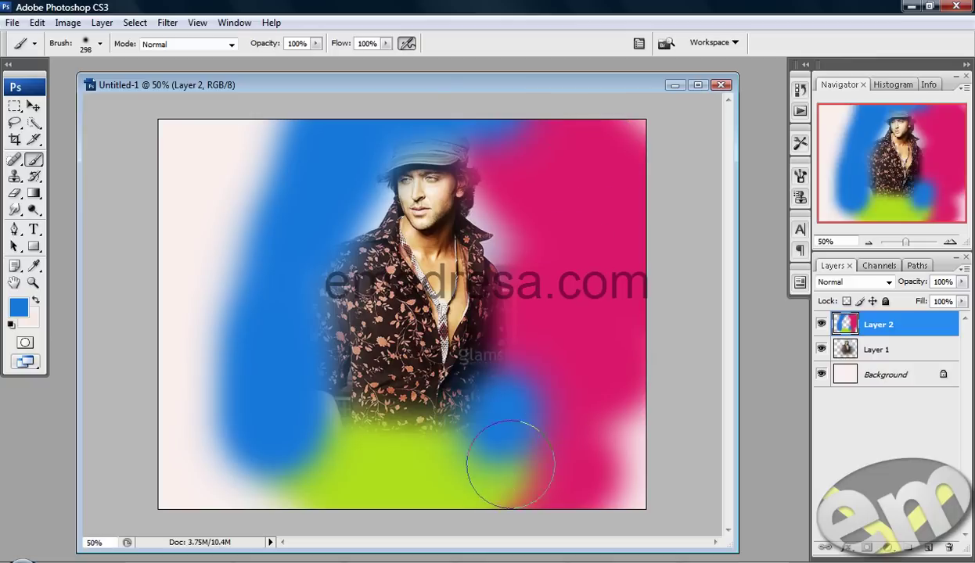
Set Layer 2 to Screen blend mode and add extra blue near the shirt's right side.
click(843, 283)
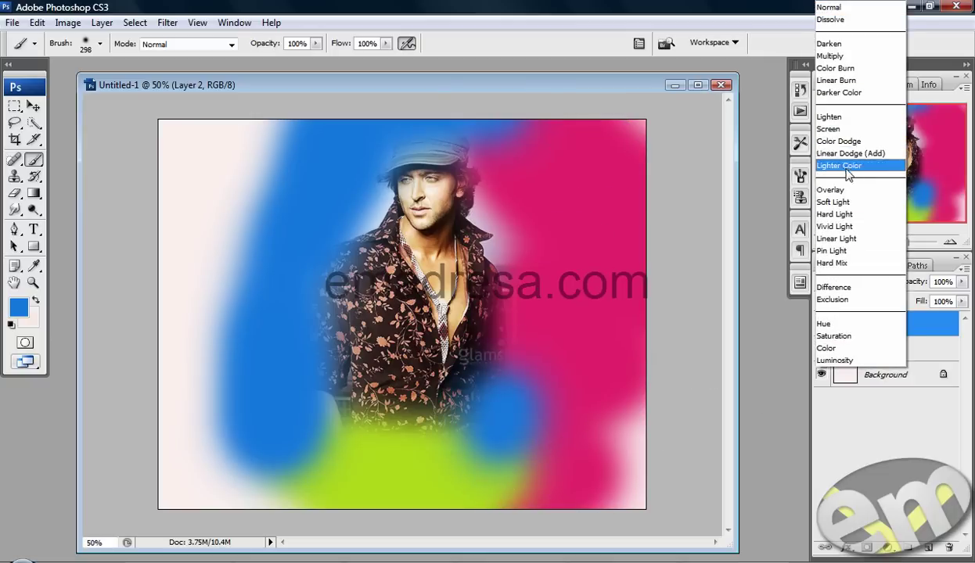
click(843, 129)
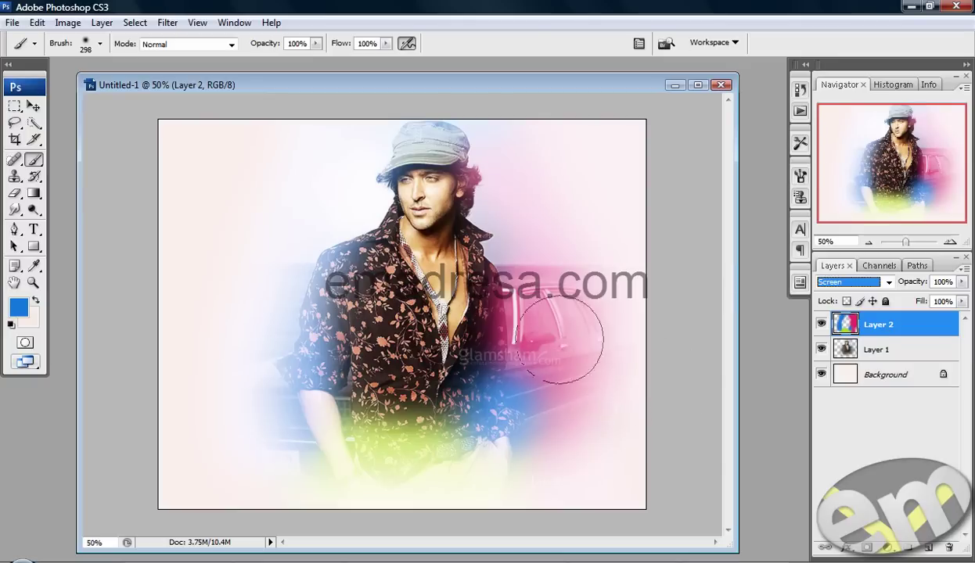
click(533, 414)
drag(533, 414, 518, 413)
Lower Layer 2's opacity to 50% so the tints become faint washes.
click(962, 281)
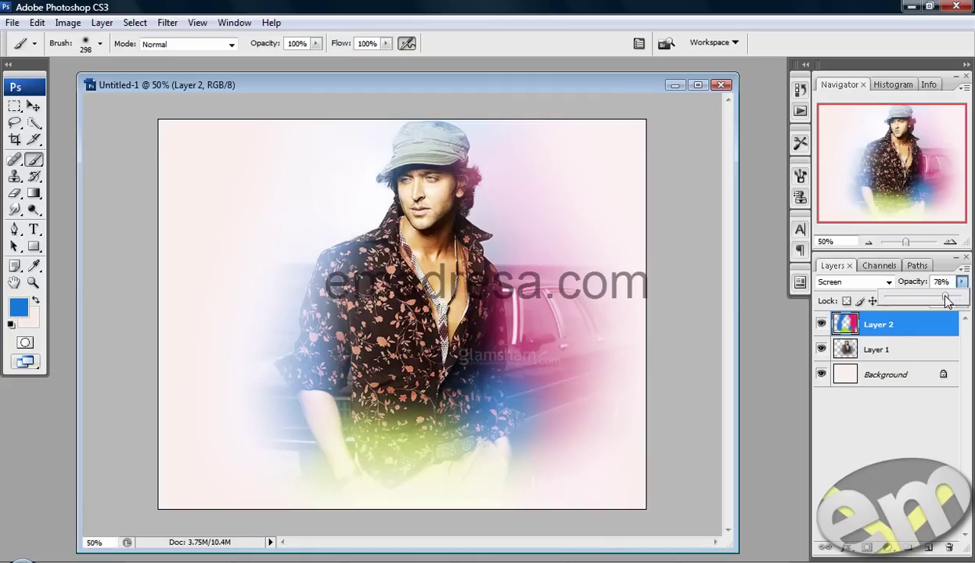
mouse_move(959, 300)
mouse_down()
mouse_move(909, 303)
mouse_move(923, 303)
mouse_up()
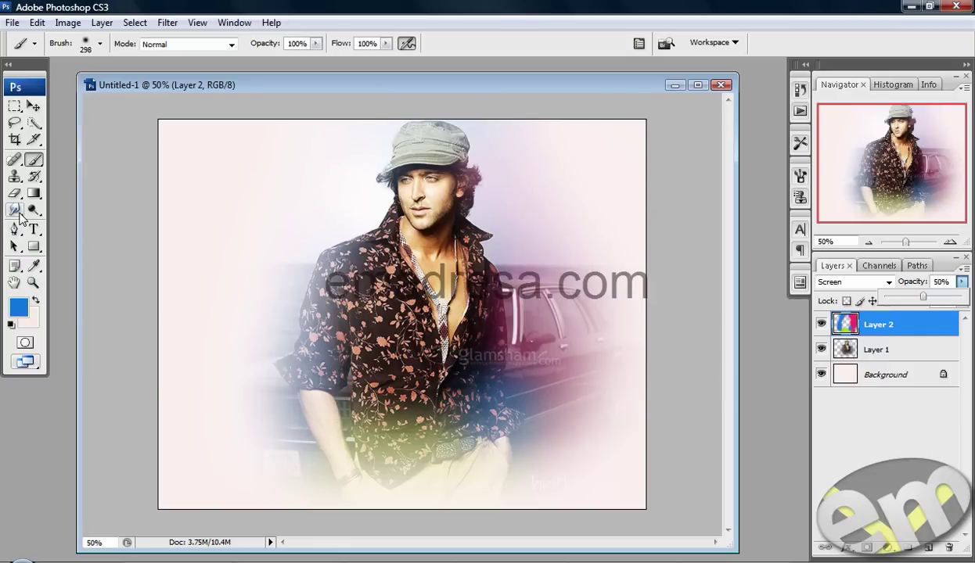
drag(14, 209, 36, 231)
Smudge Layer 2's colour patches across the lower shirt and belt, then select the Move tool.
click(45, 234)
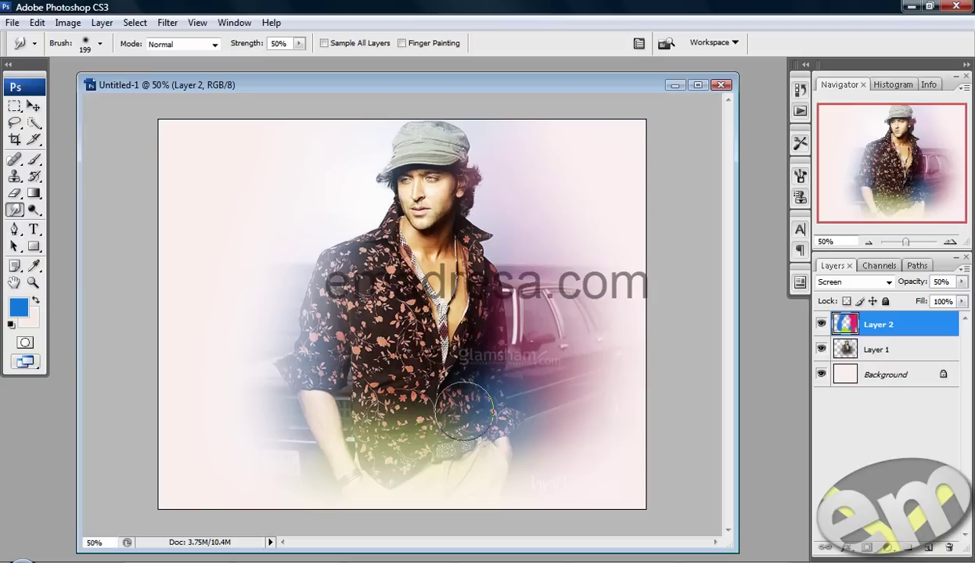
drag(465, 420, 461, 409)
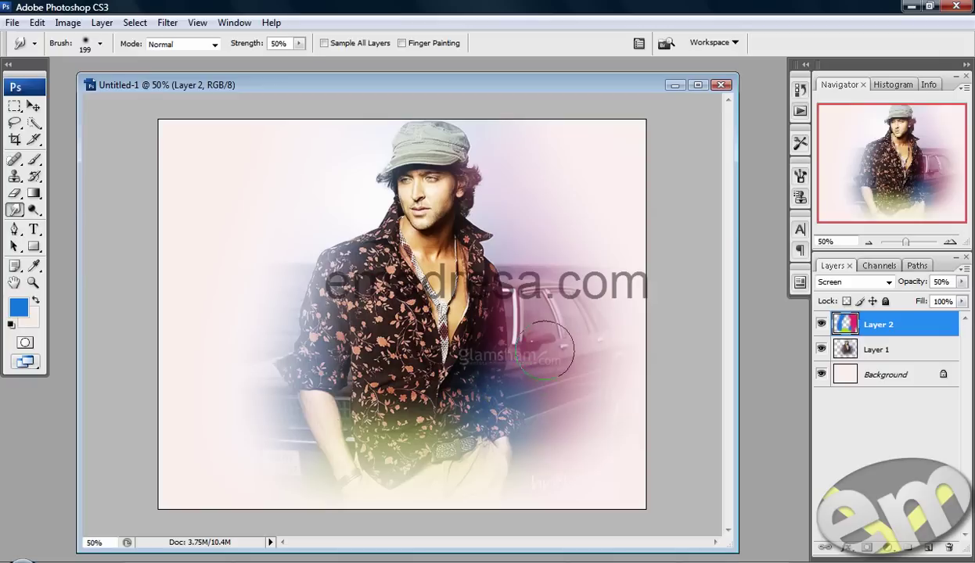
drag(494, 415, 435, 446)
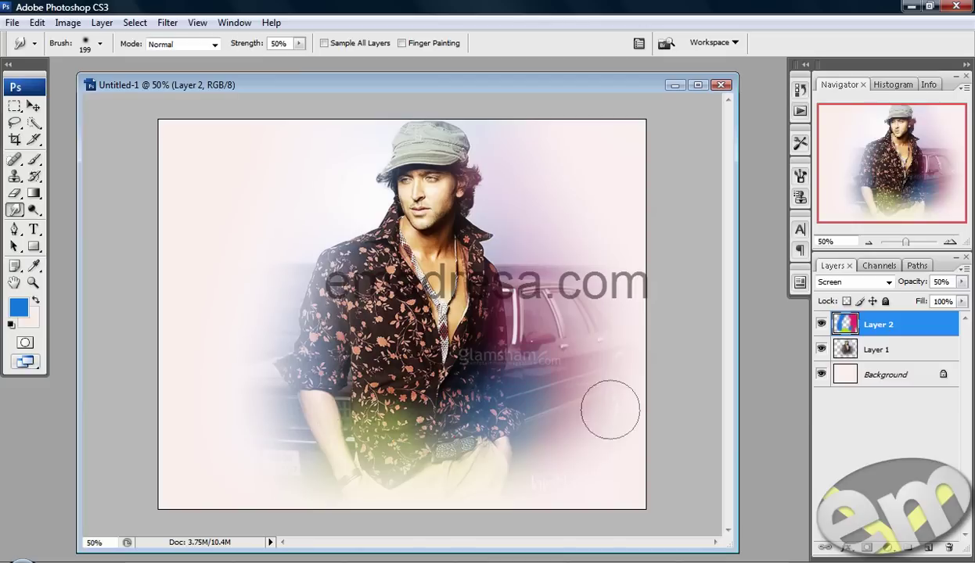
key(alt)
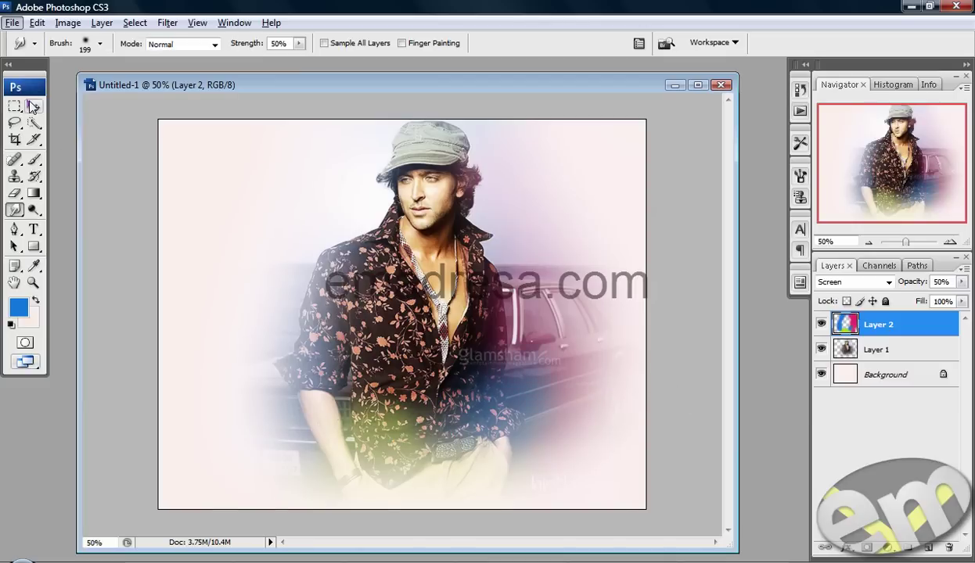
click(34, 105)
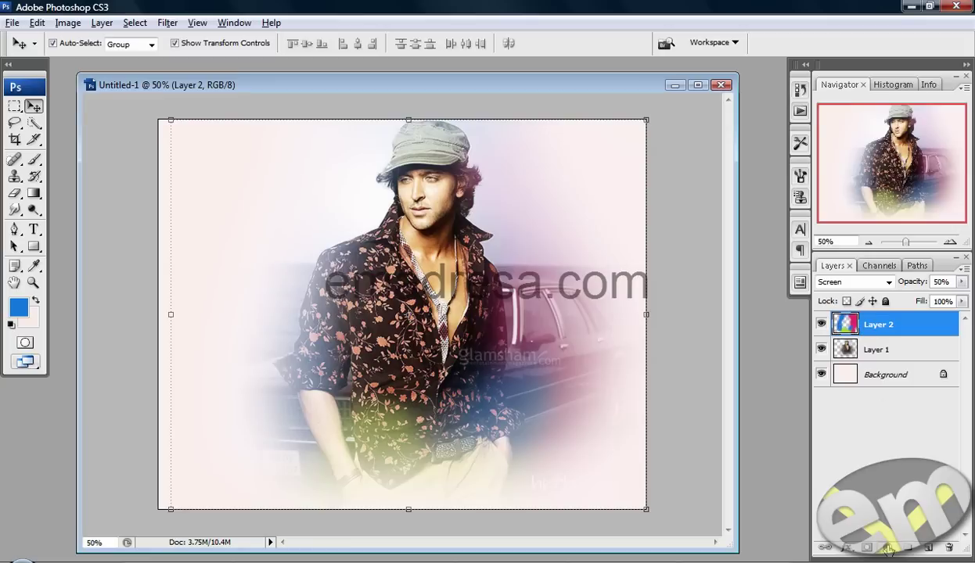
Add a Color Balance adjustment layer and move its dialog off the photo.
click(888, 550)
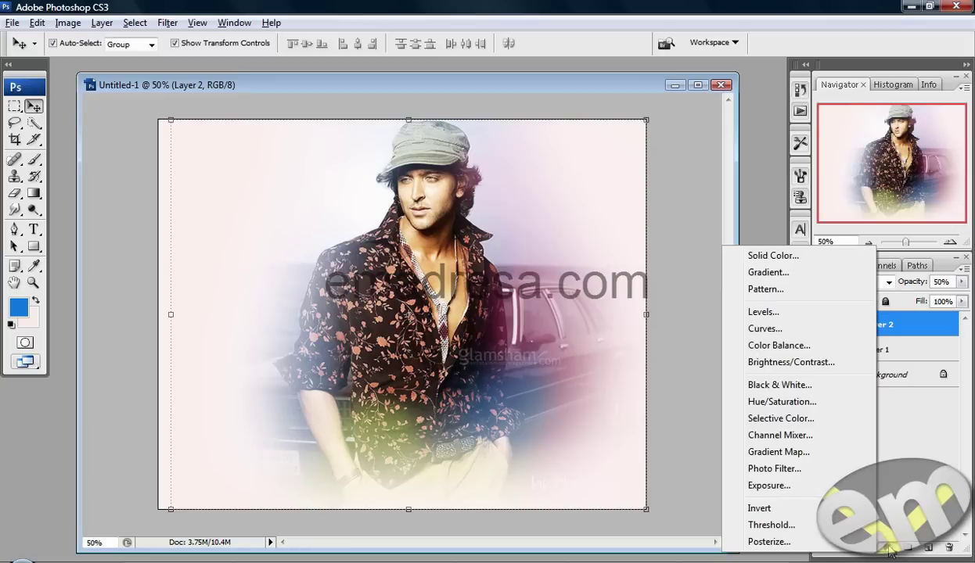
click(778, 345)
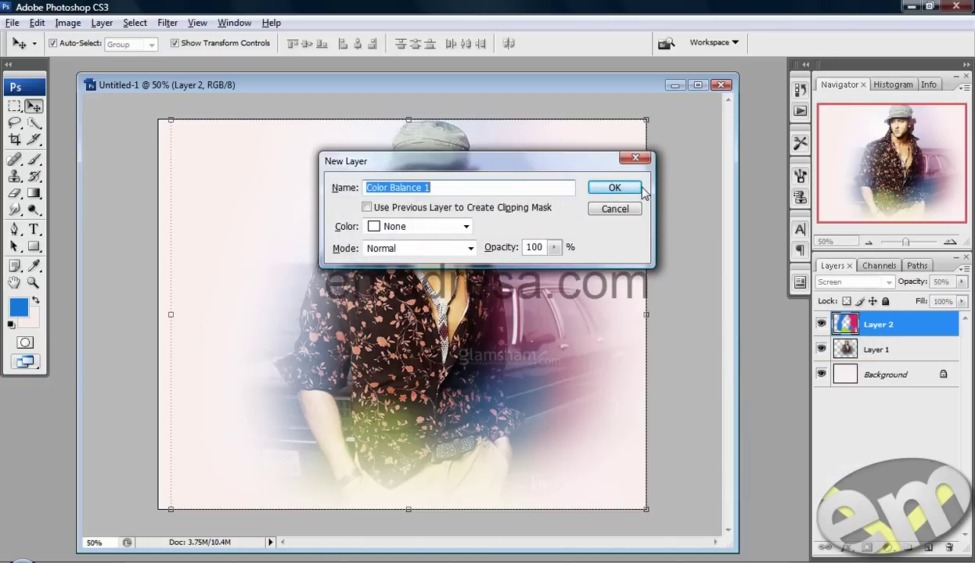
click(625, 190)
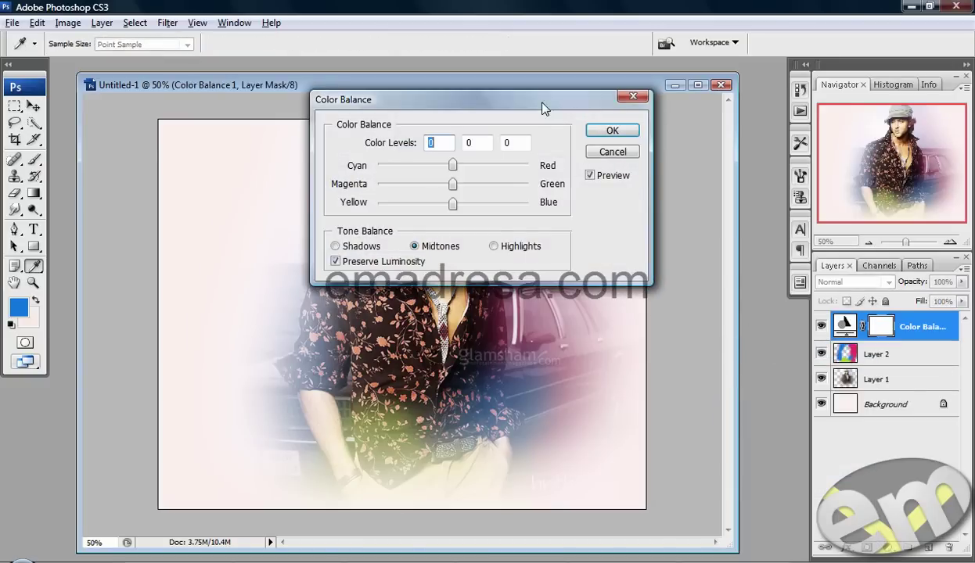
drag(544, 105, 743, 256)
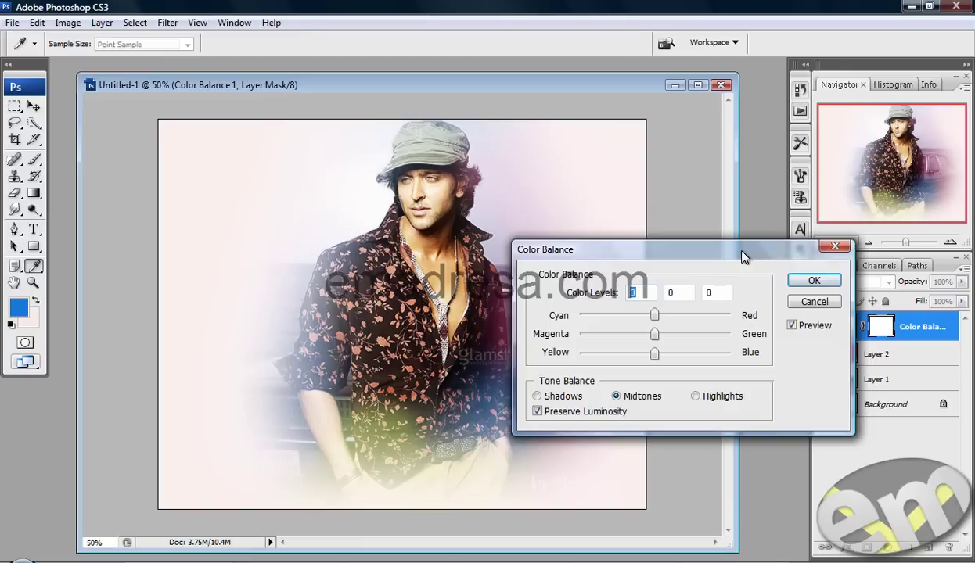
drag(740, 251, 729, 249)
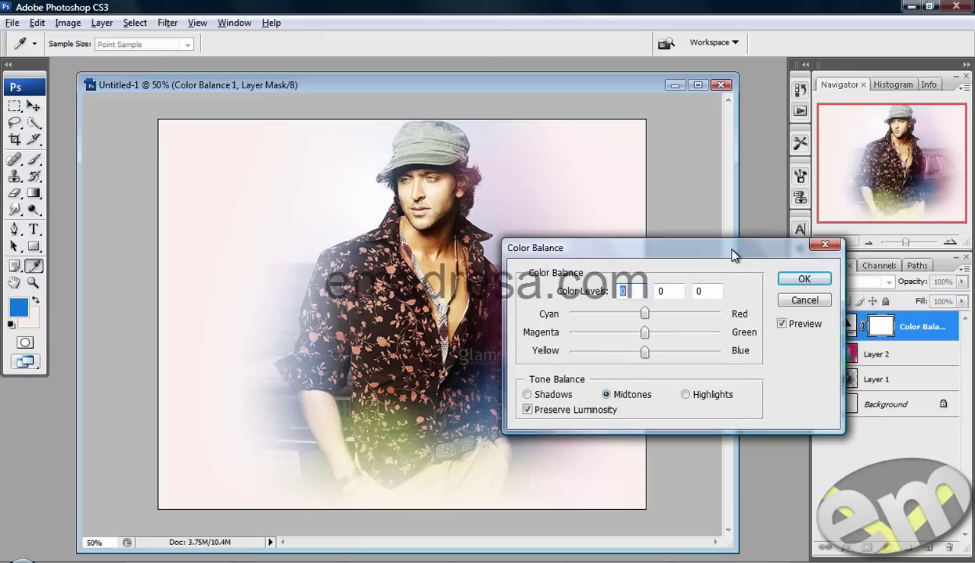
Set shadows +13/-12/+14, midtones +24/+11/+33, highlights -14/+10/-5 and apply.
click(528, 394)
mouse_move(644, 318)
mouse_down()
mouse_move(656, 320)
mouse_move(636, 336)
mouse_move(655, 353)
mouse_up()
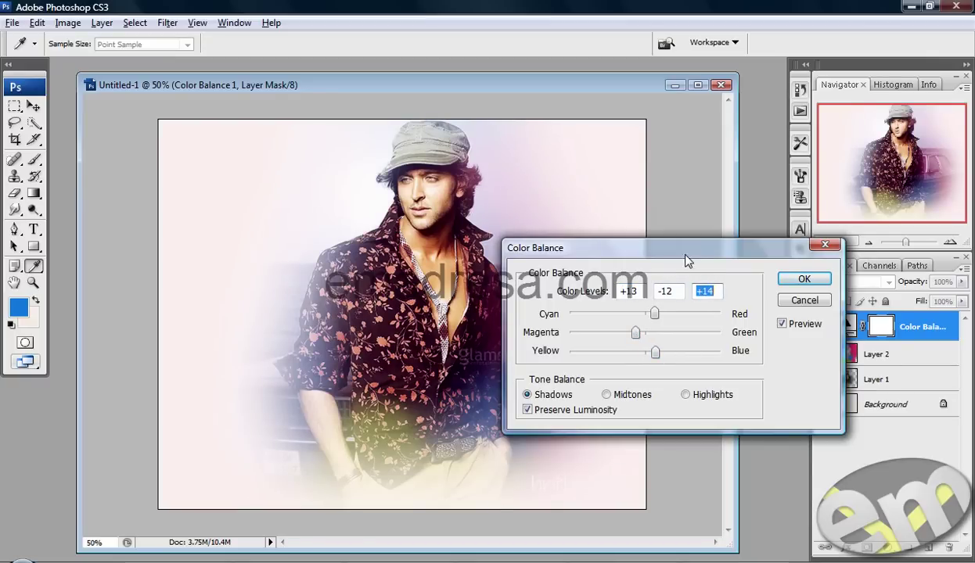
drag(682, 250, 771, 225)
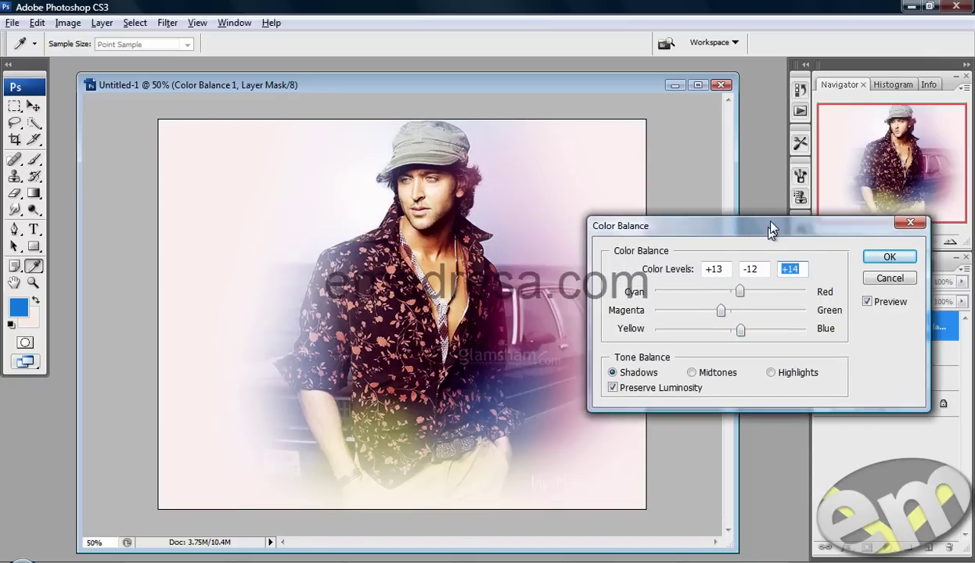
click(693, 366)
mouse_move(733, 286)
mouse_down()
mouse_move(745, 286)
mouse_move(742, 307)
mouse_move(757, 324)
mouse_up()
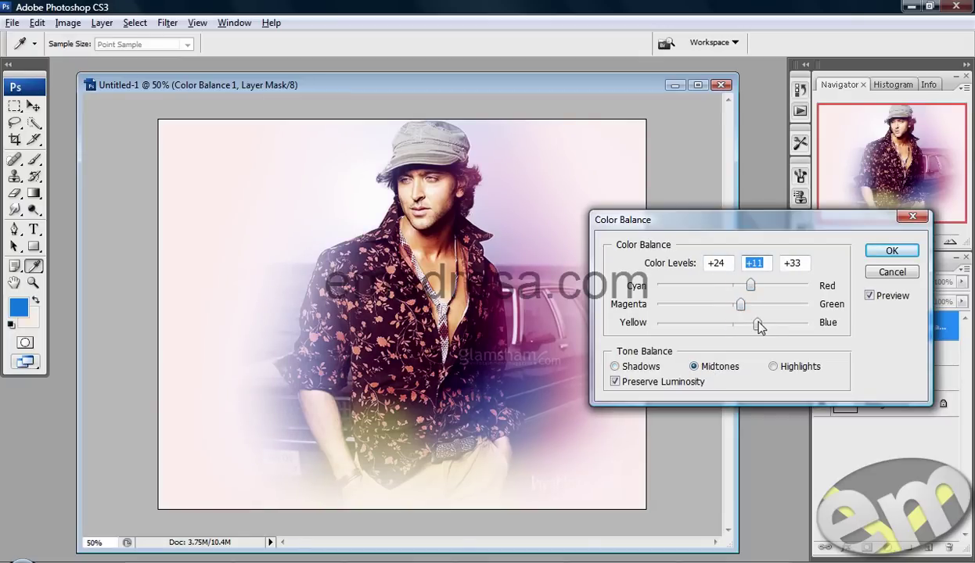
click(773, 366)
drag(735, 286, 720, 287)
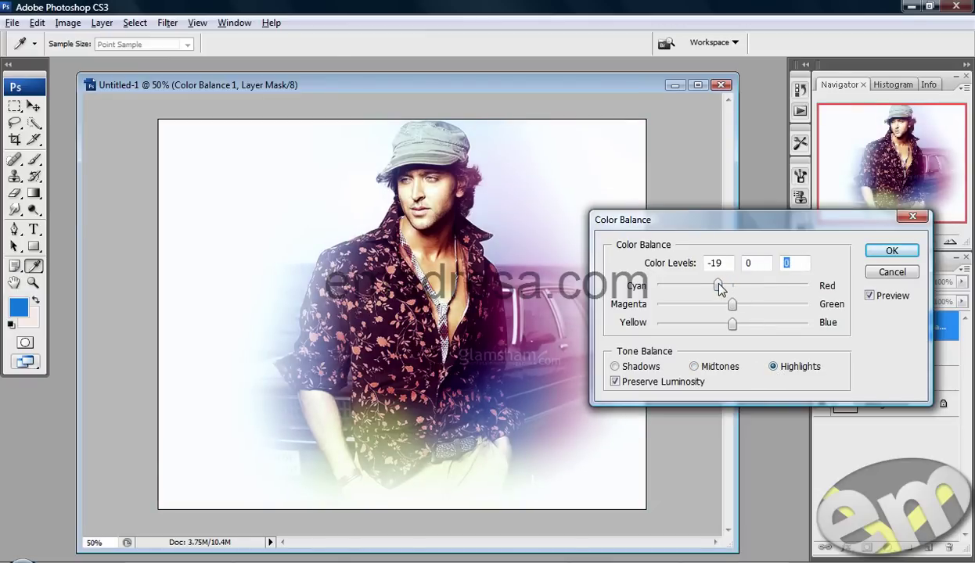
mouse_move(732, 303)
mouse_down()
mouse_move(743, 308)
mouse_move(723, 328)
mouse_move(739, 305)
mouse_move(724, 288)
mouse_up()
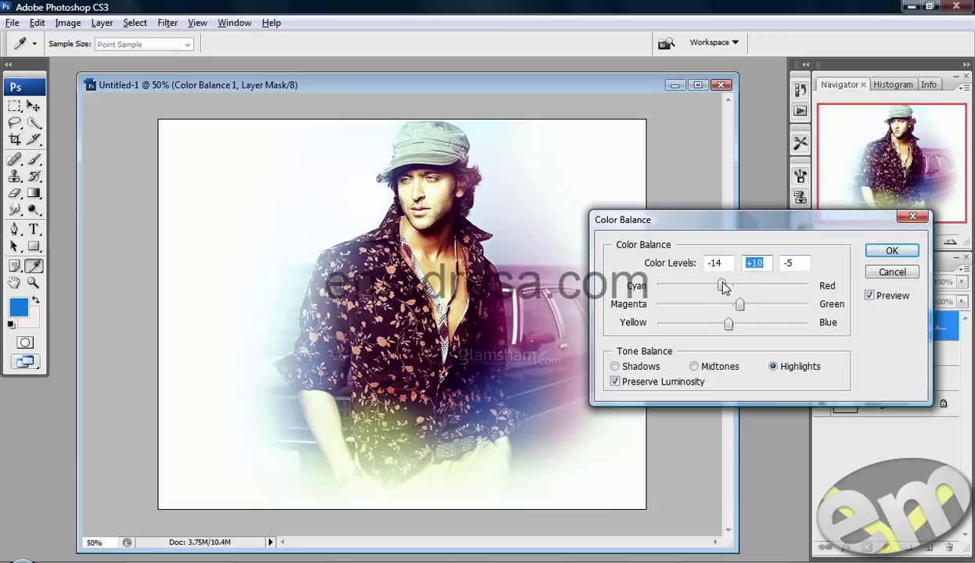
click(889, 250)
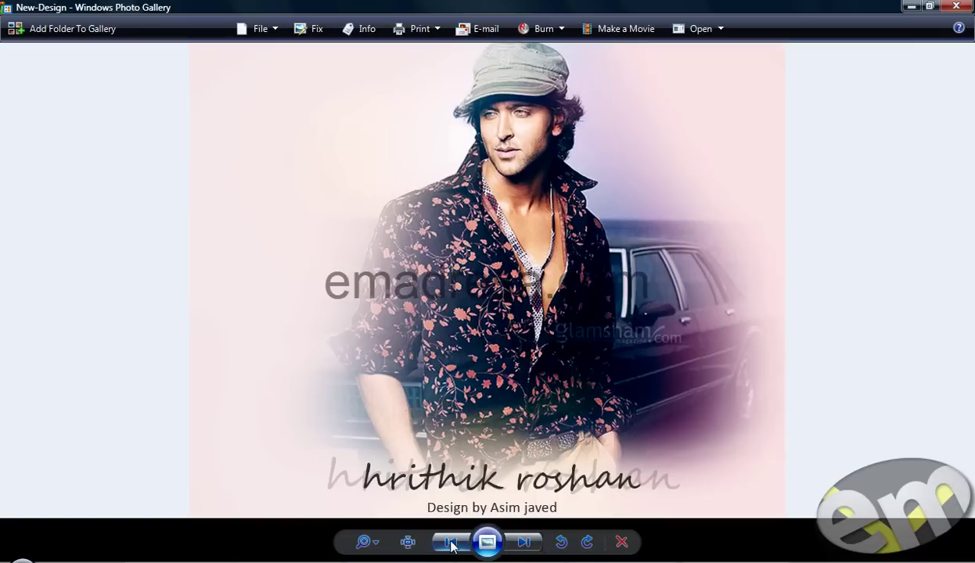
View the original photo in Photo Gallery for comparison, then return to Photoshop.
click(452, 545)
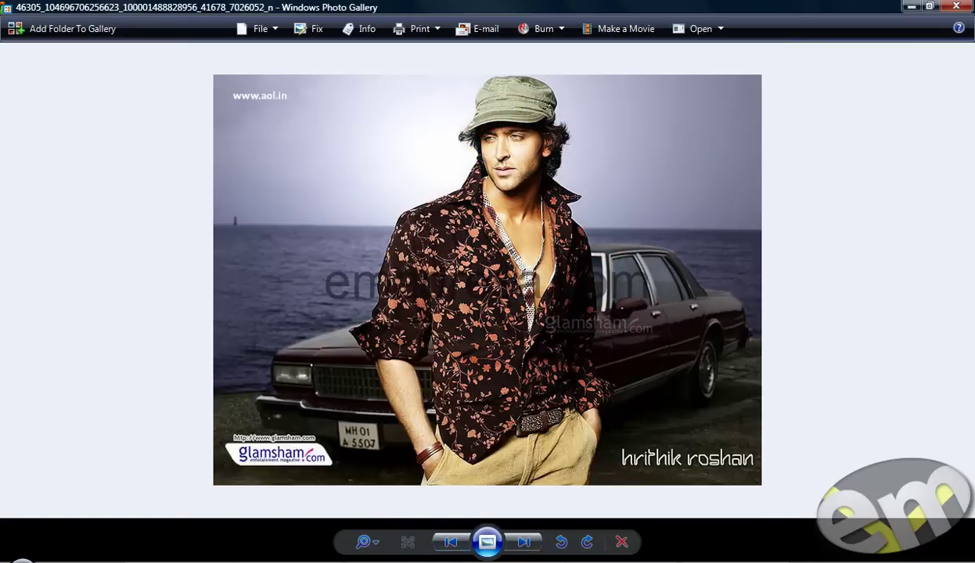
click(715, 561)
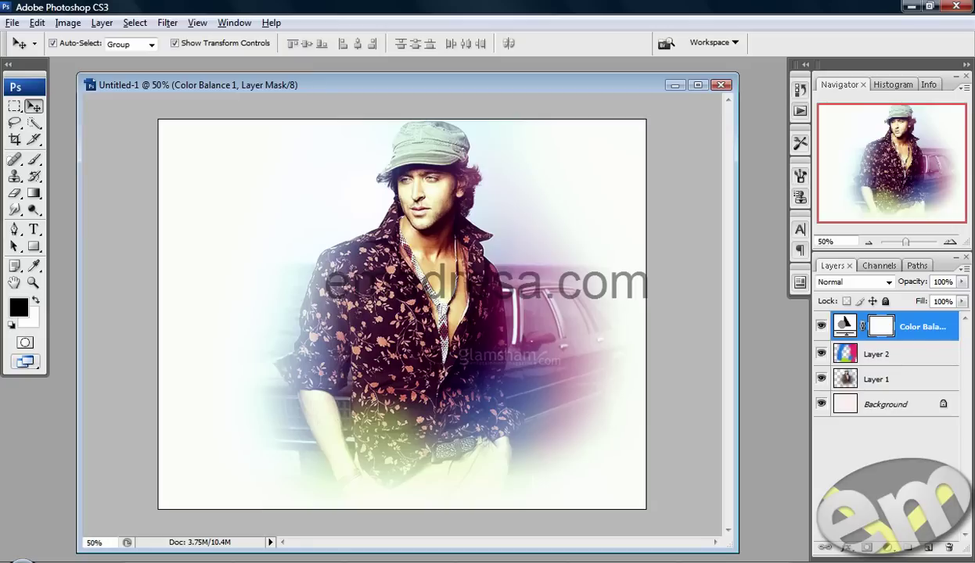
Open Picture Effect final.psd from the D:\Projects\Picture Effect folder.
click(499, 509)
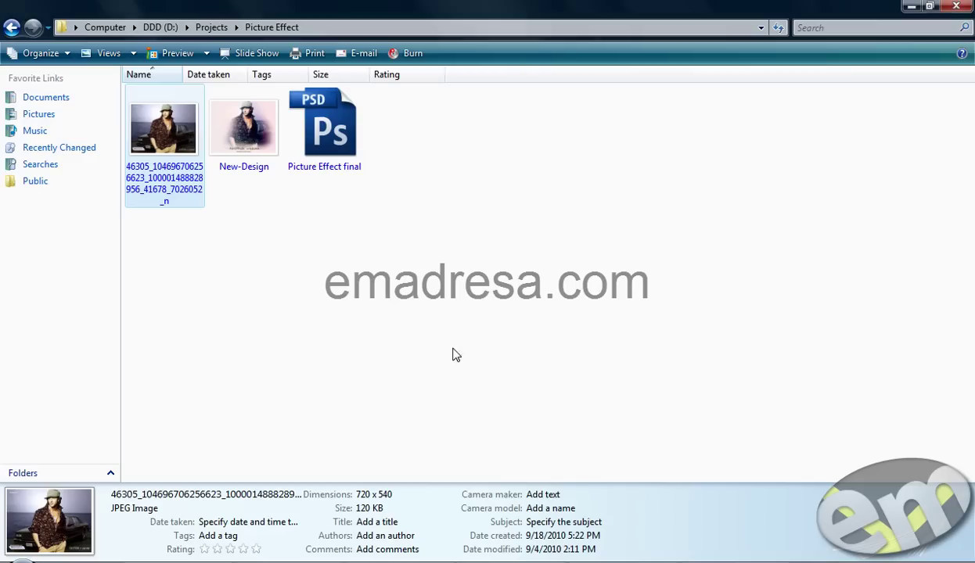
click(324, 125)
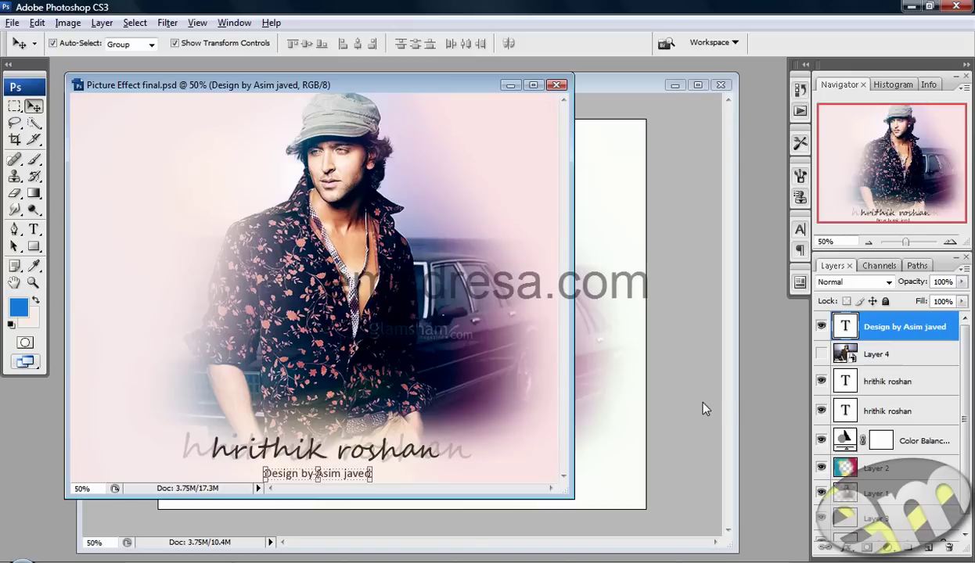
Bring Untitled-1 to the front and select its Background layer.
click(705, 407)
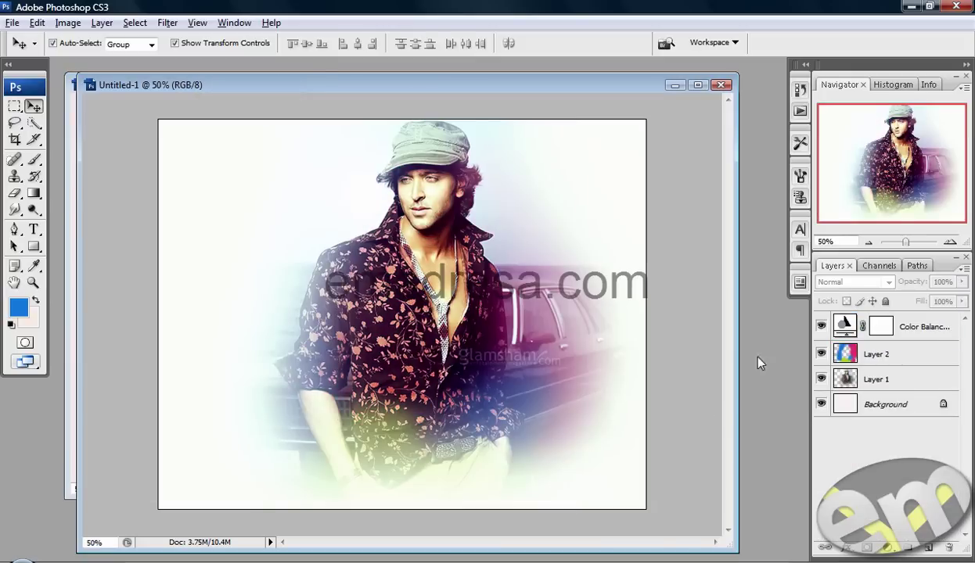
click(881, 403)
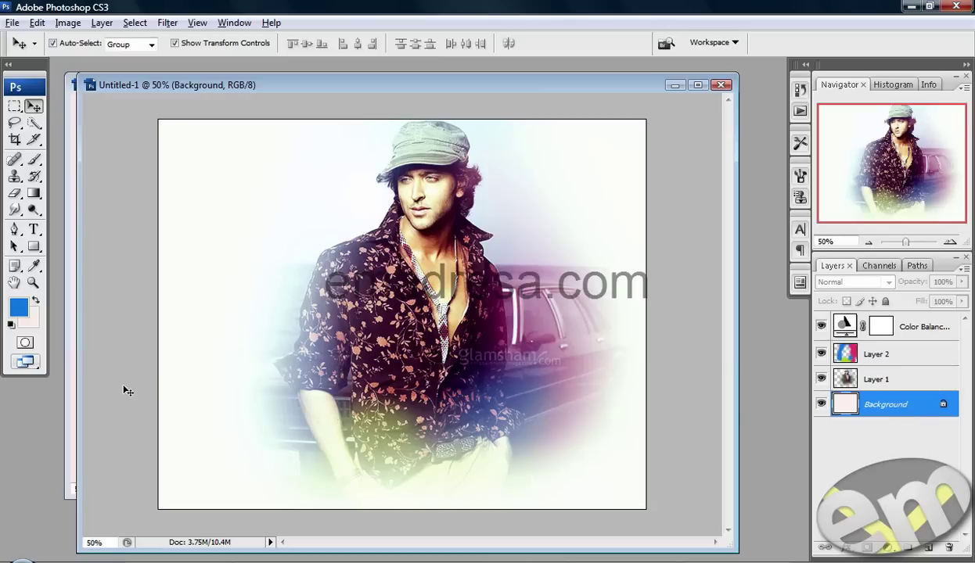
Fill the Background layer with blue, then refill it with a lighter blue.
key(alt+BackSpace)
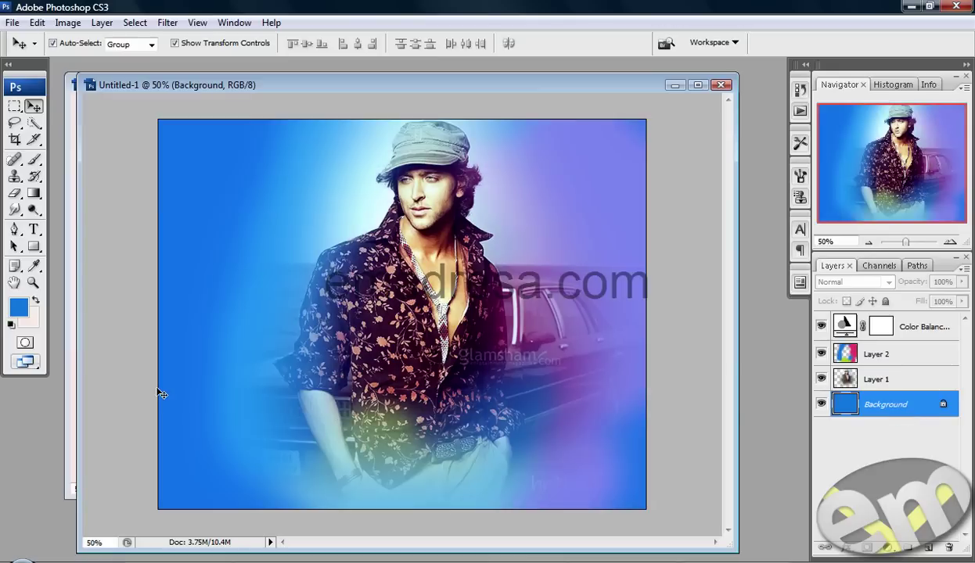
click(19, 307)
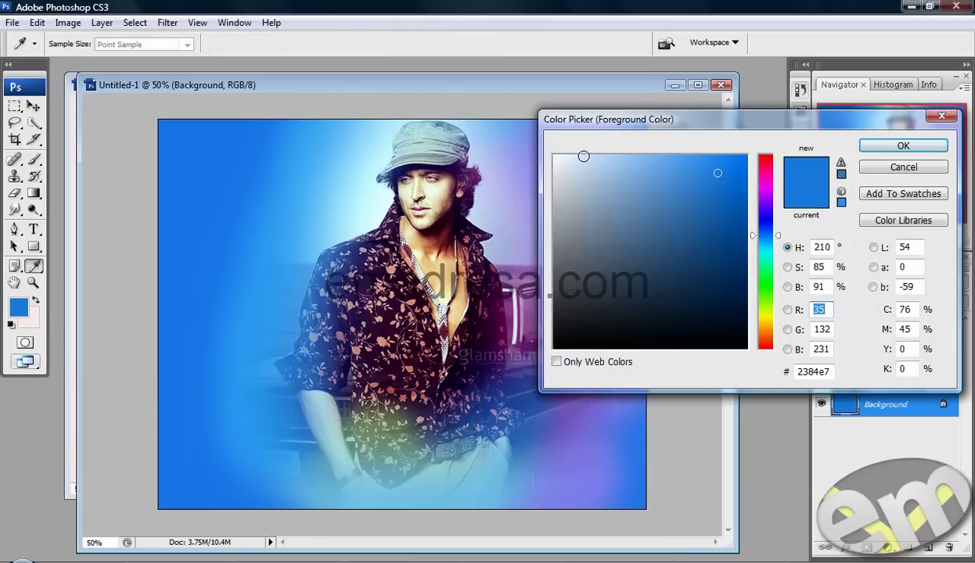
click(583, 157)
click(899, 146)
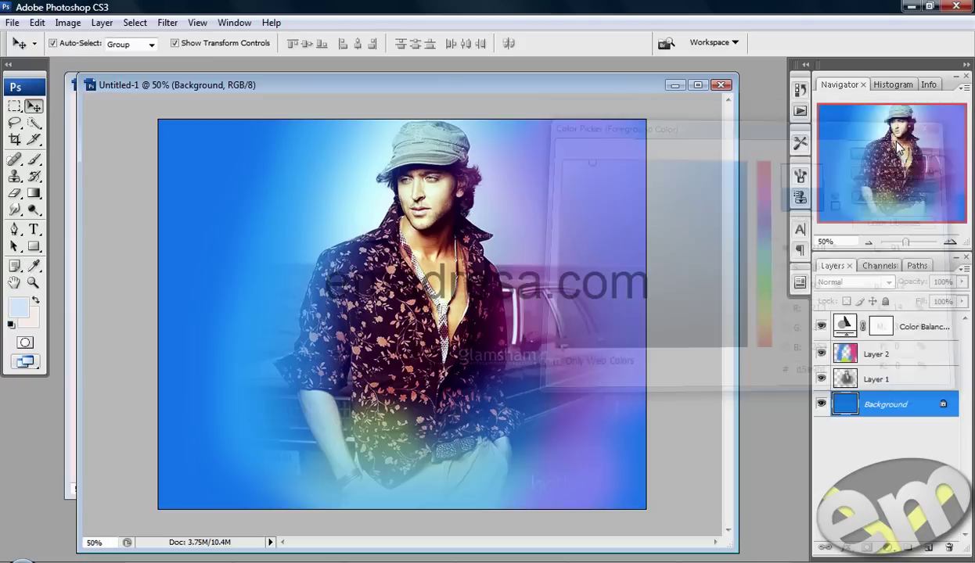
key(alt+BackSpace)
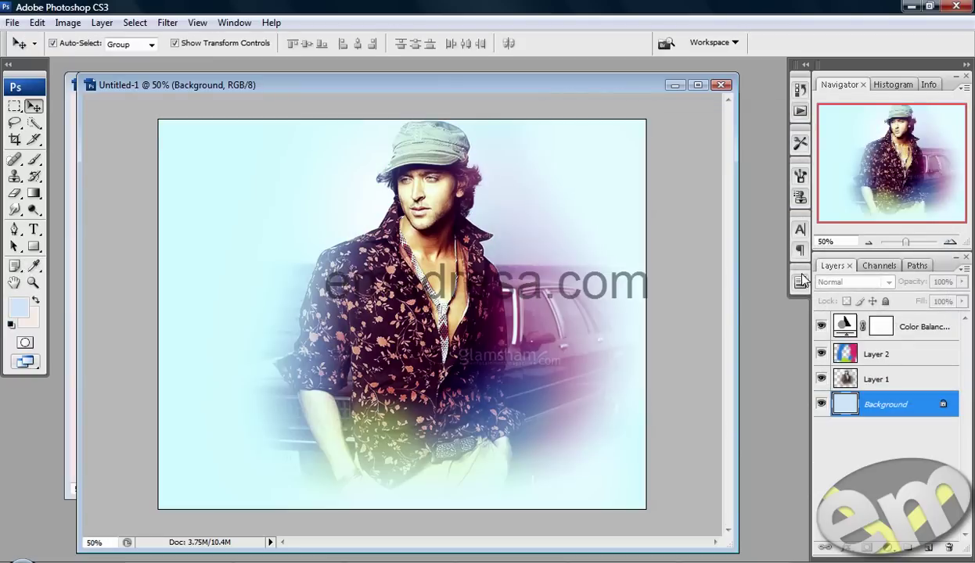
Refill the Background layer with pale pink fdd5ee instead.
click(18, 308)
click(763, 175)
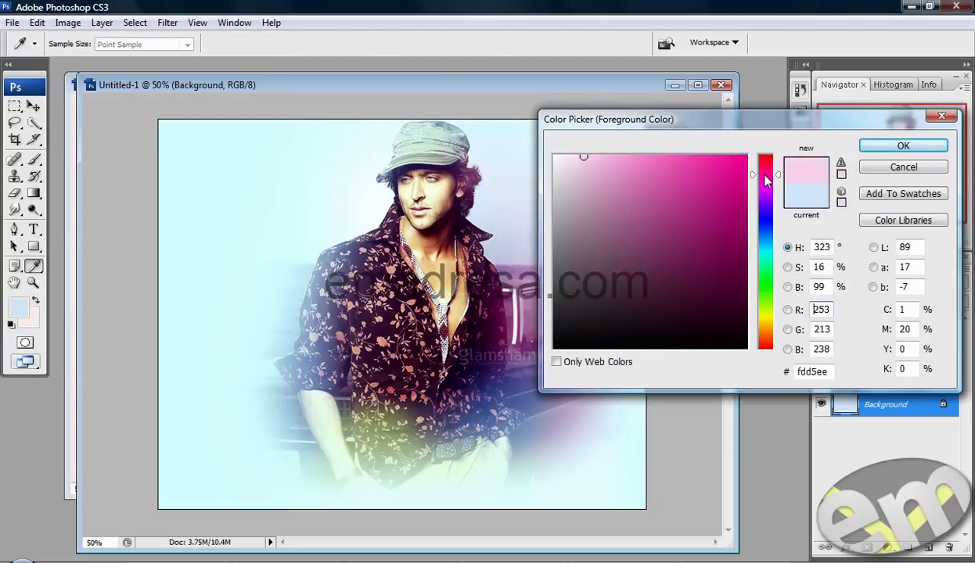
click(873, 147)
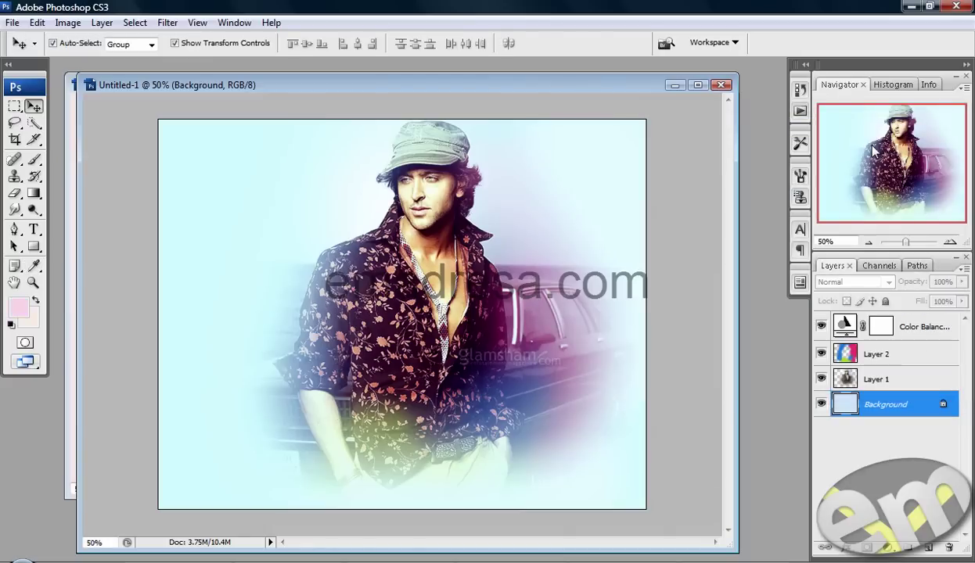
key(alt+BackSpace)
click(696, 289)
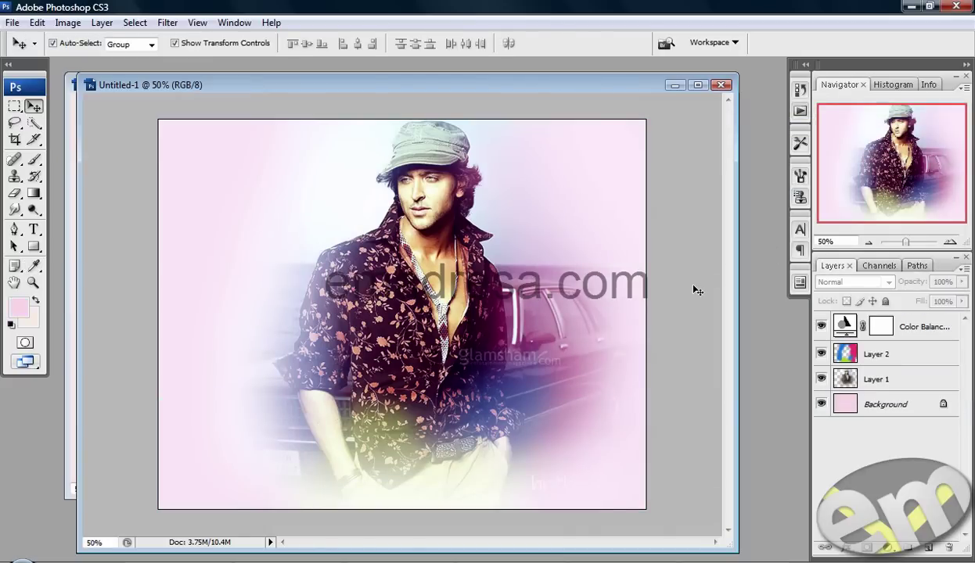